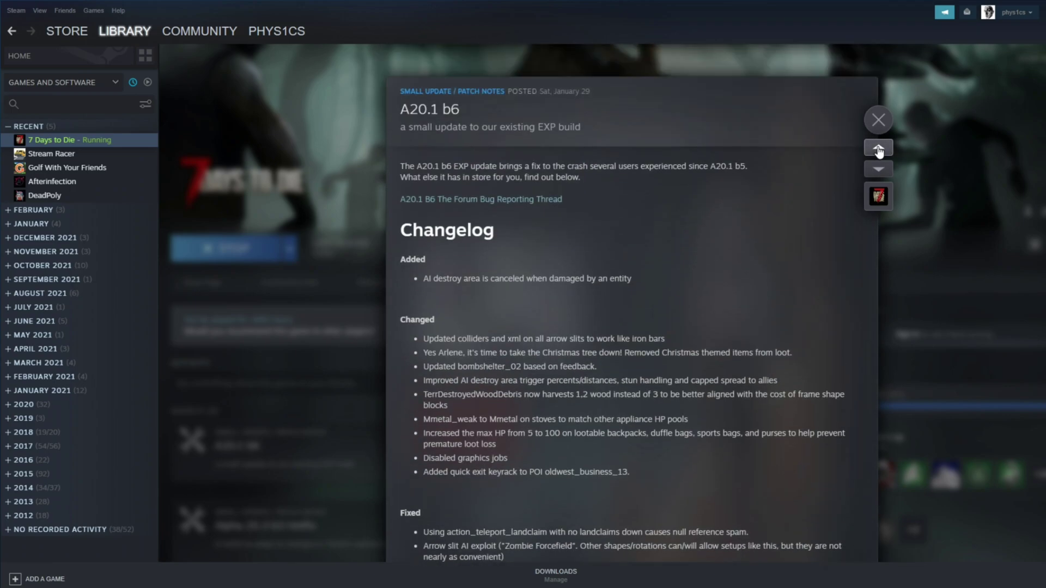
Browse the 7 Days to Die patch notes from A20.1 b6 forward to the February 23 Alpha 20.3 b3 Hotfix
click(878, 150)
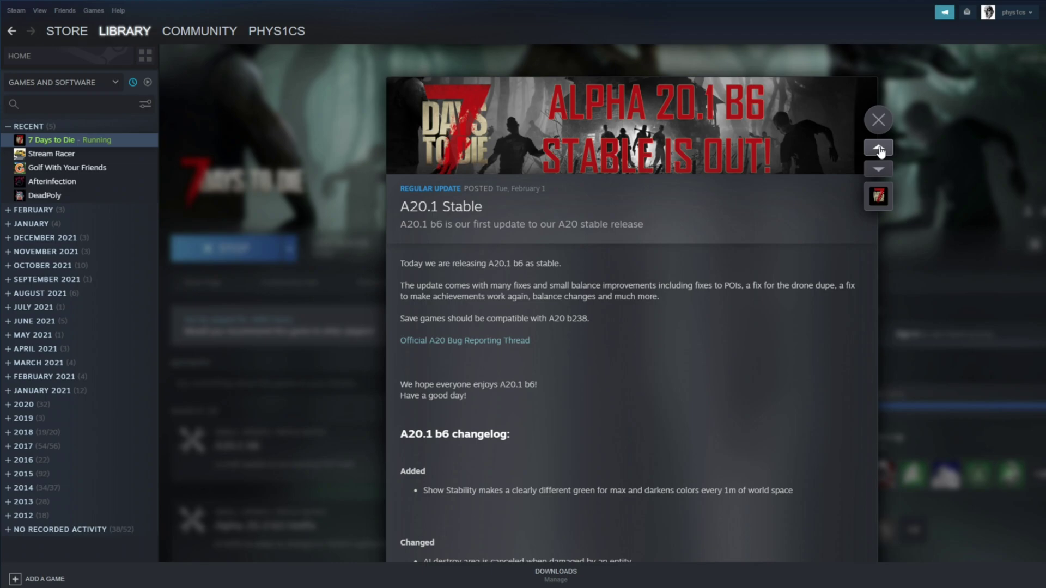
click(879, 150)
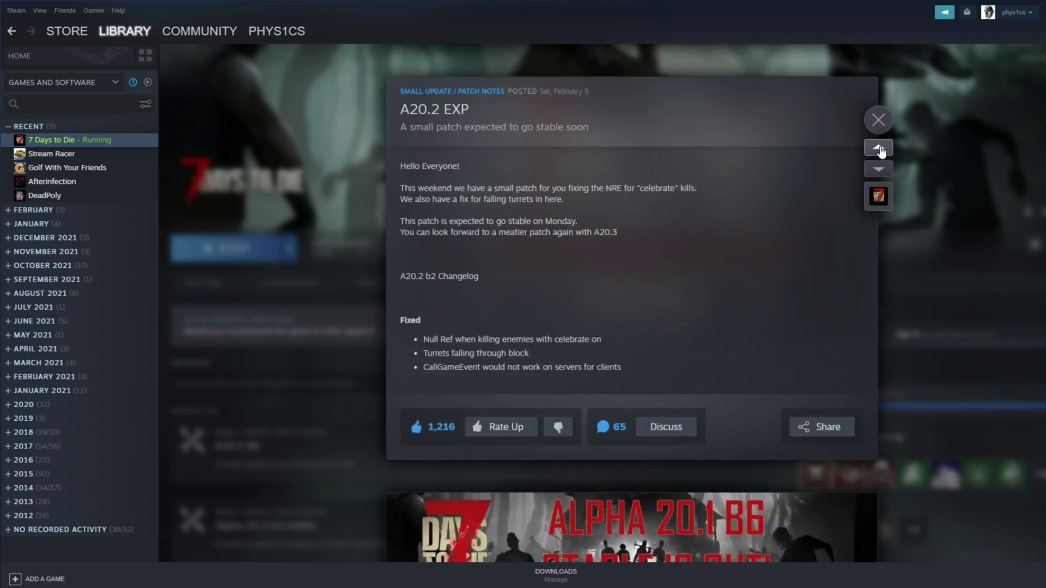
click(879, 168)
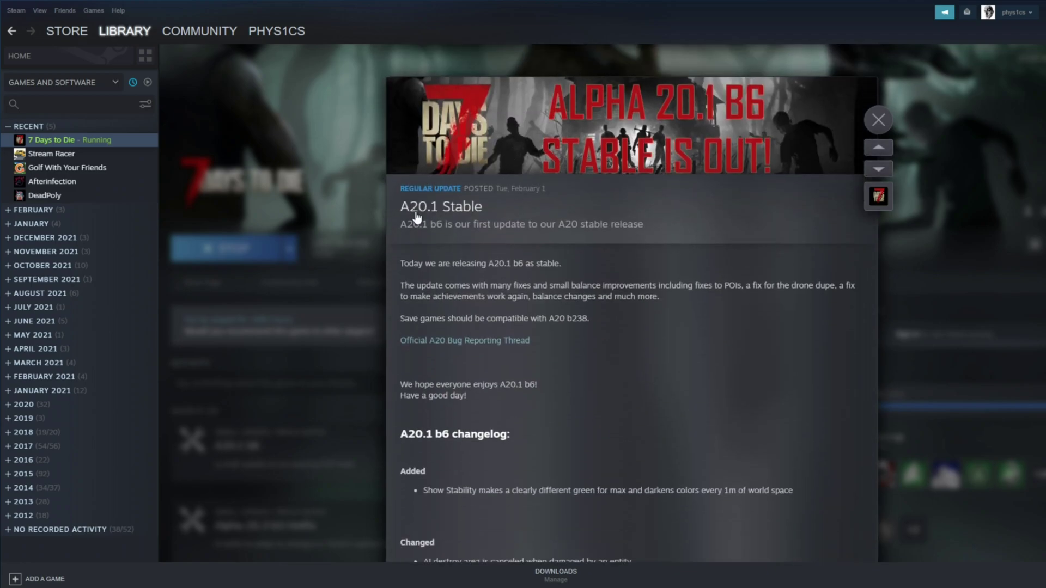
click(870, 153)
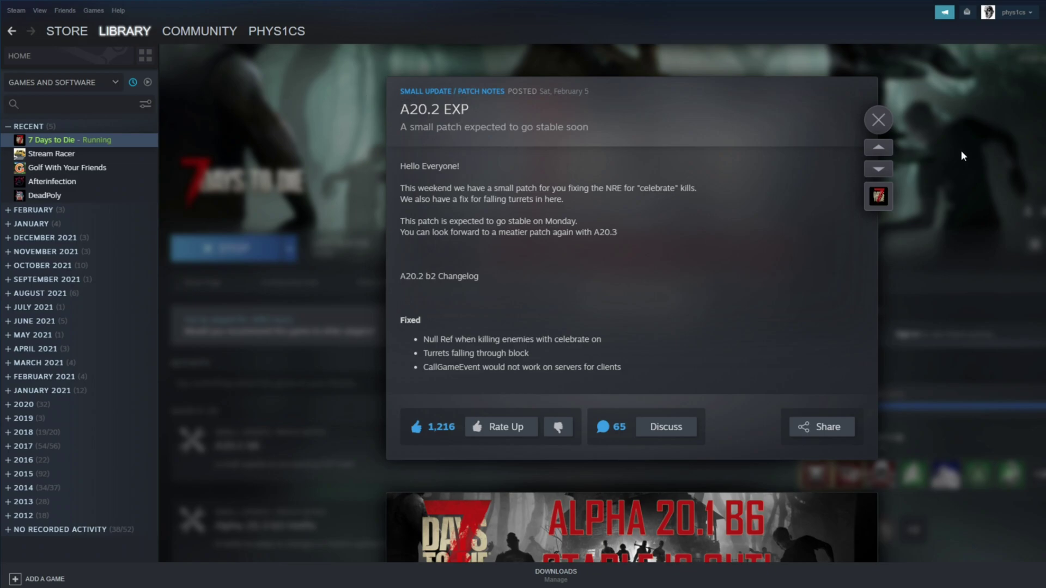
click(883, 148)
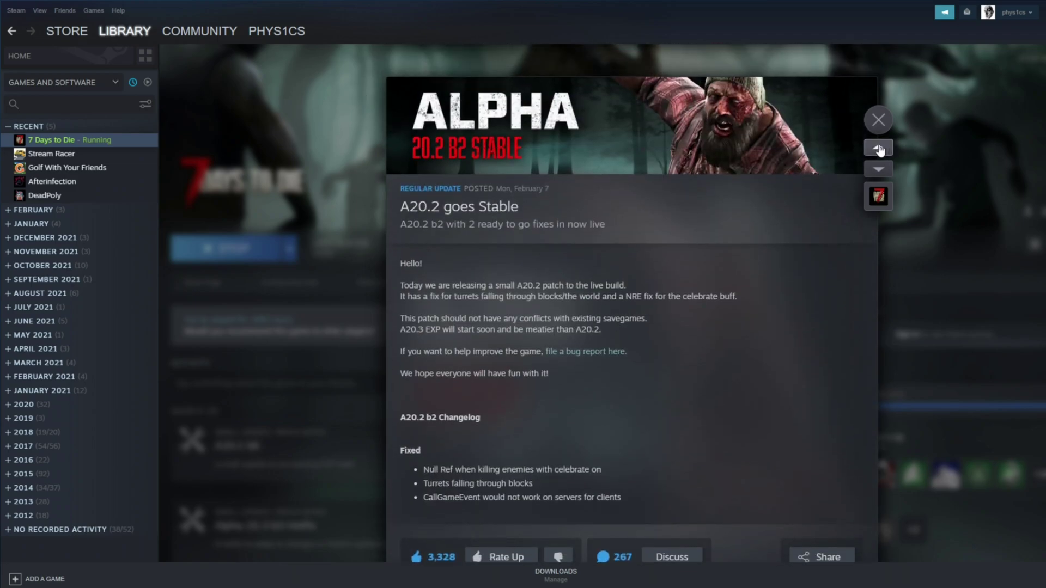
click(879, 149)
click(879, 148)
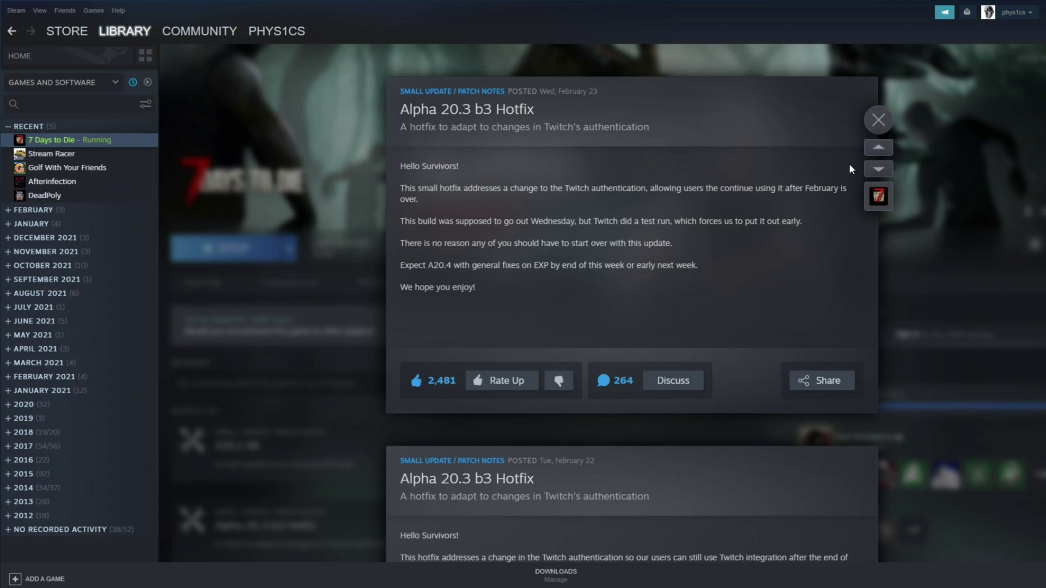
Review the patch notes back to A20.1 Stable and forward again to the newest Alpha 20.3 b3 Hotfix post
click(874, 171)
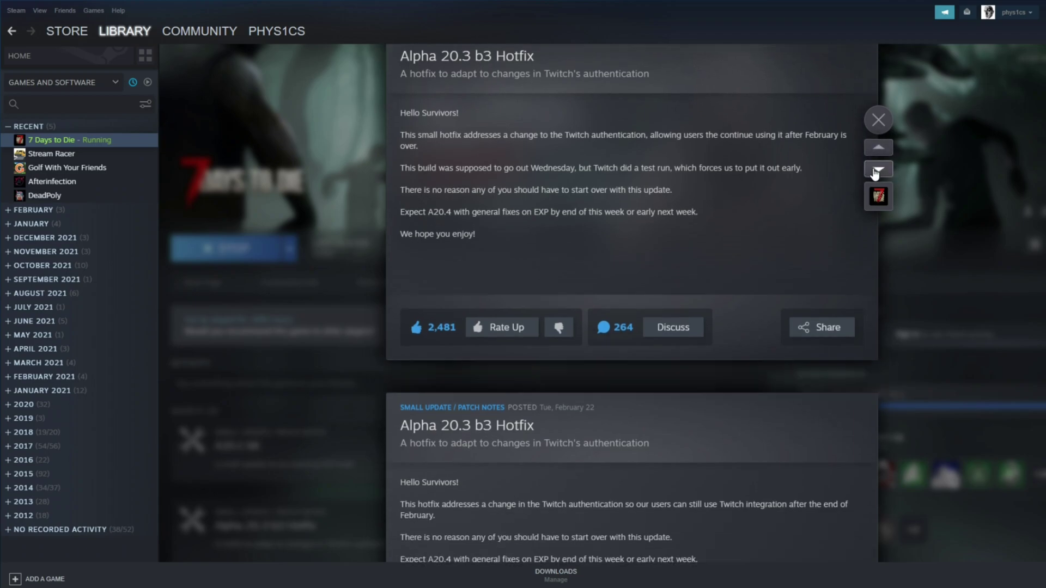
click(877, 171)
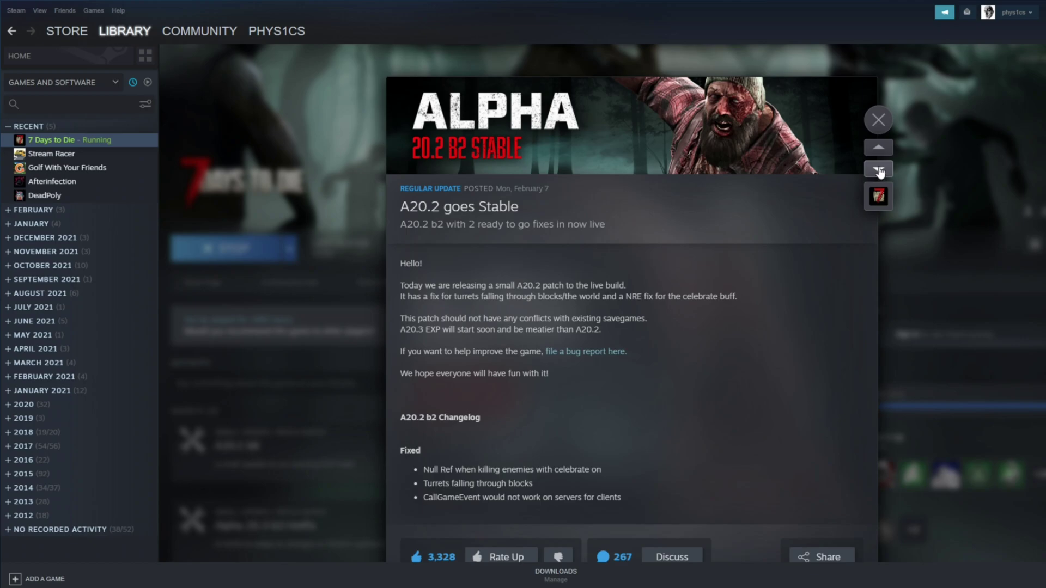
click(880, 170)
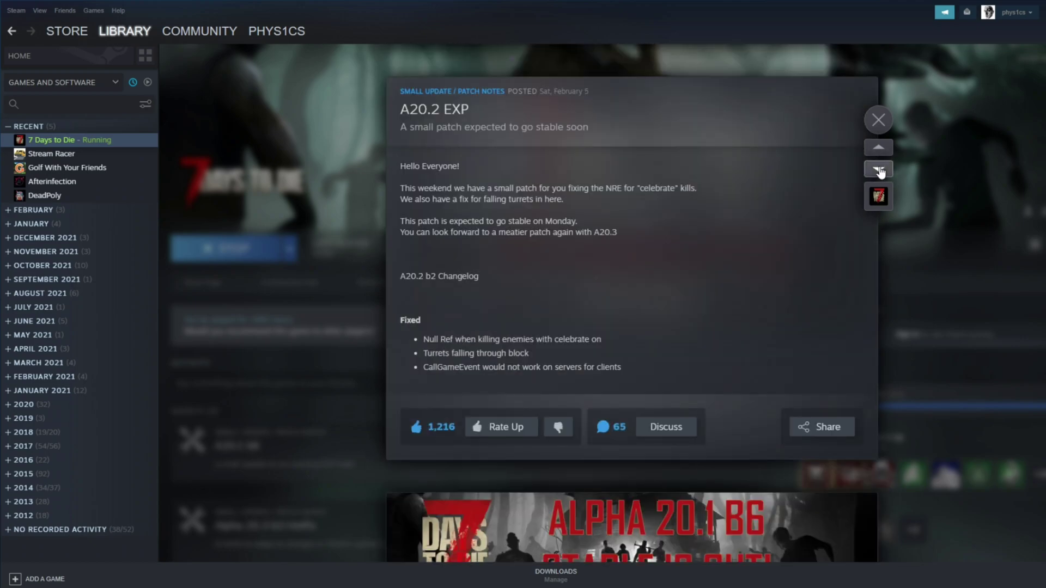
click(879, 170)
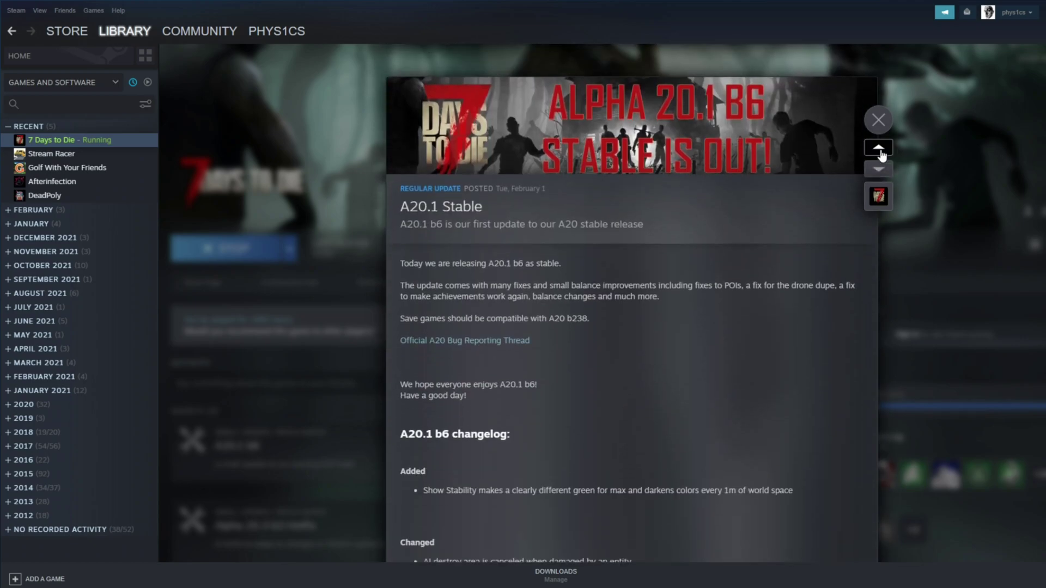
click(879, 151)
click(879, 150)
click(879, 151)
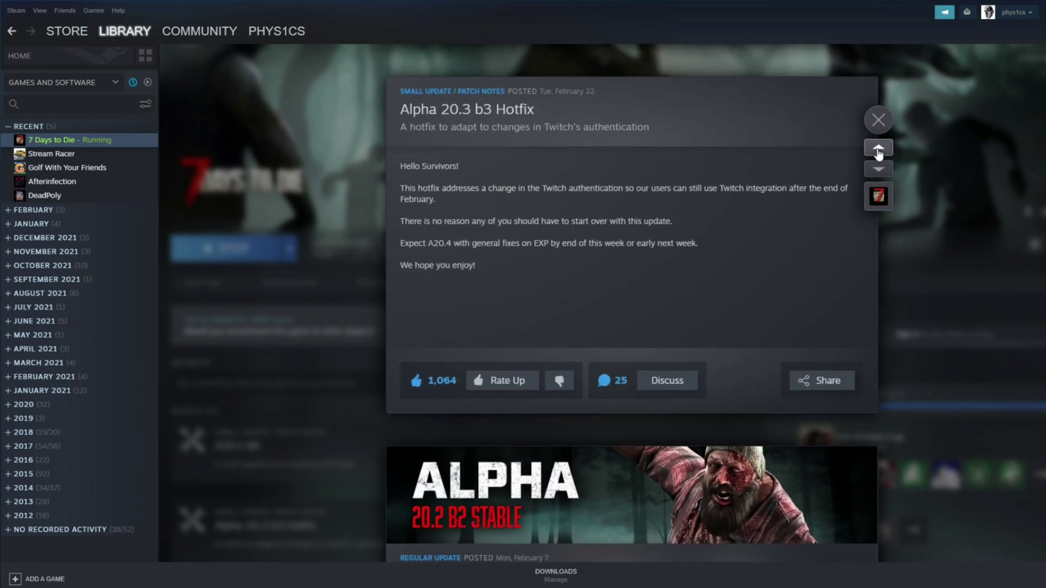
click(878, 151)
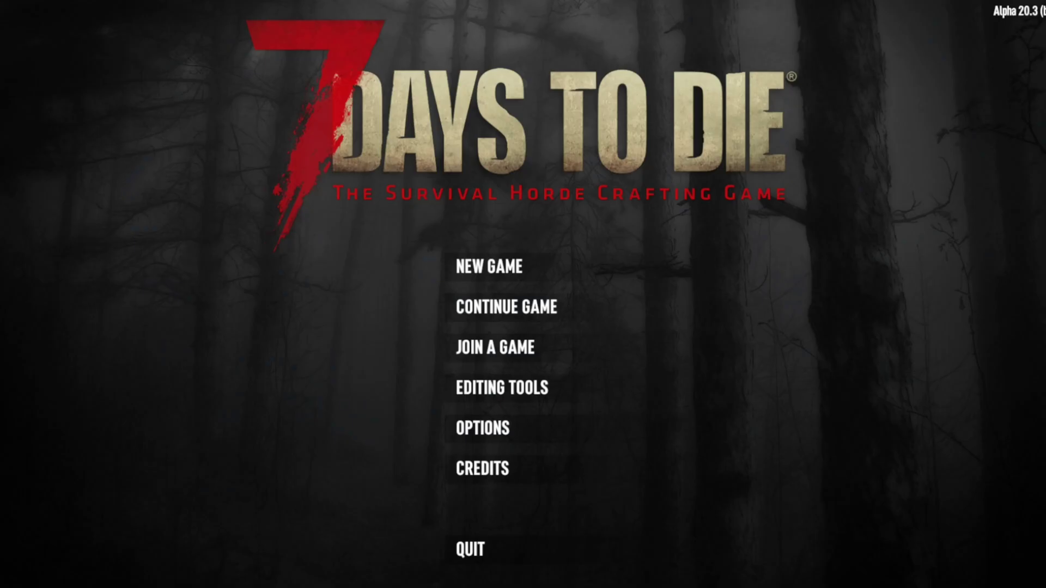
In 7 Days to Die, open the saved games to continue and check the version notice on the oldest saves, on page 6
click(598, 316)
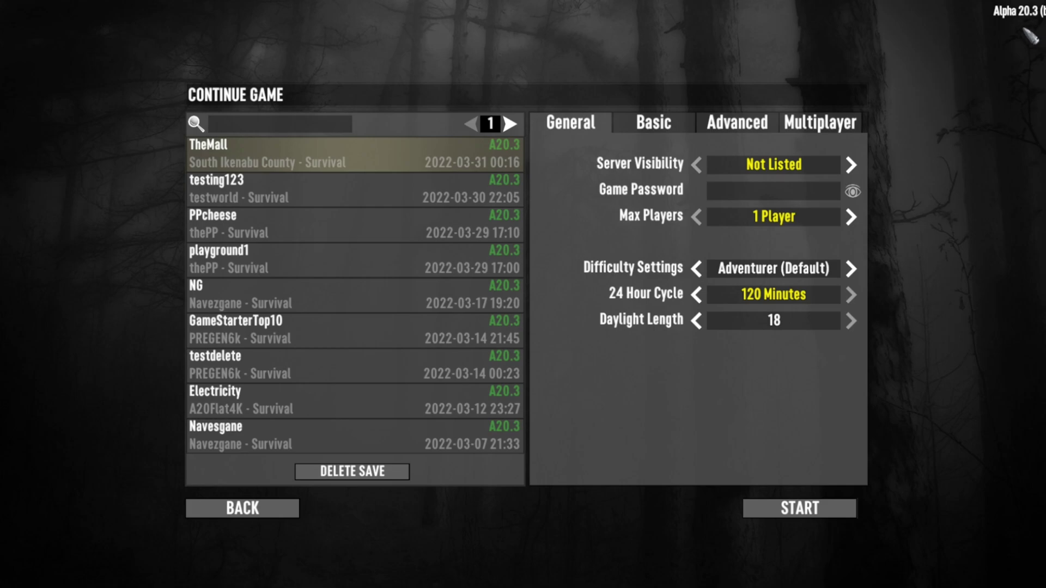
scroll(468, 264, down, 3)
scroll(465, 267, down, 2)
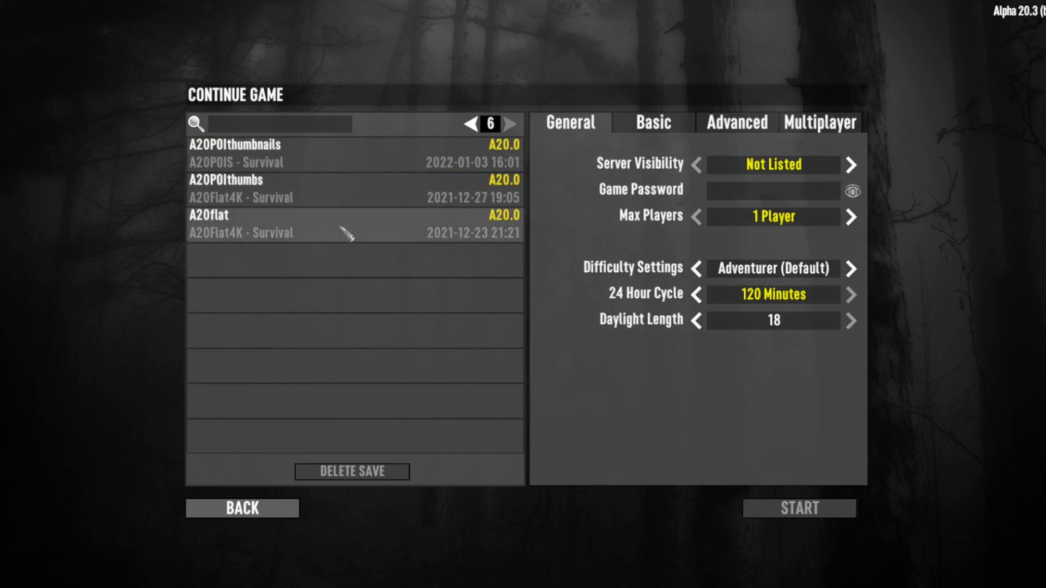
click(249, 233)
click(253, 197)
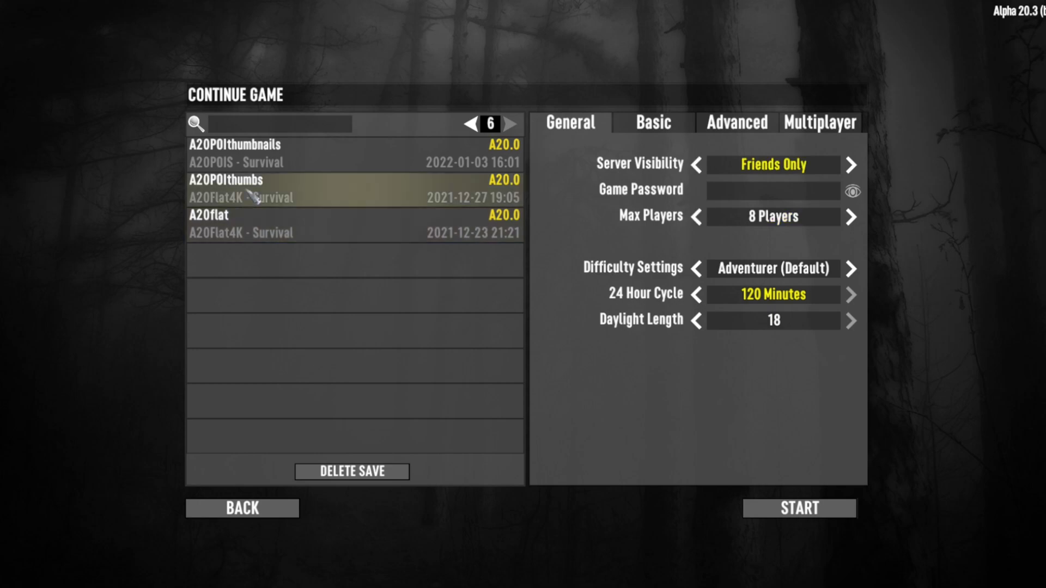
click(278, 161)
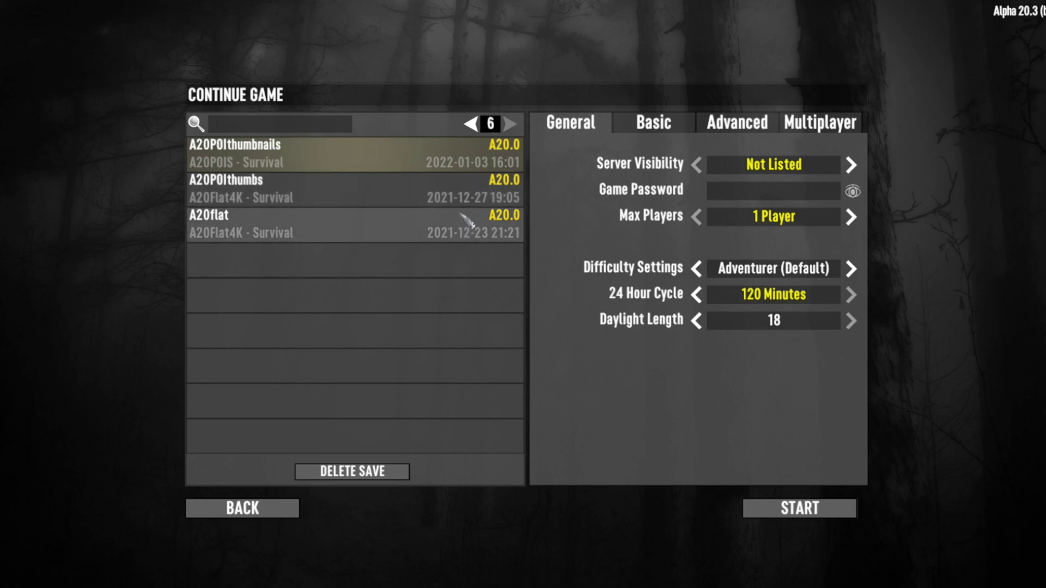
mouse_move(498, 219)
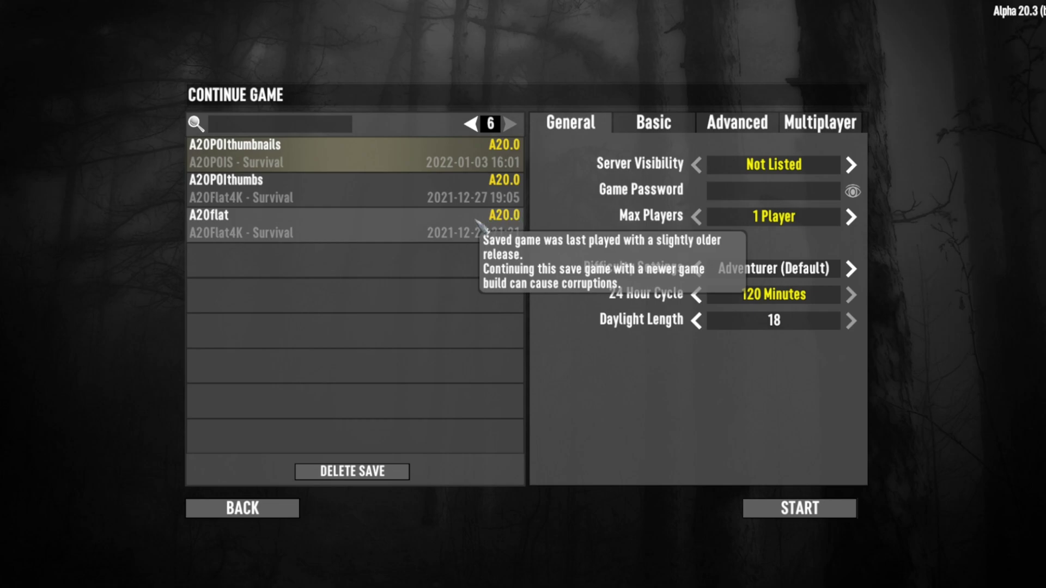
Compare the game version labels of the newest and older saves, including the version notice on the FeralSense save
scroll(434, 227, up, 5)
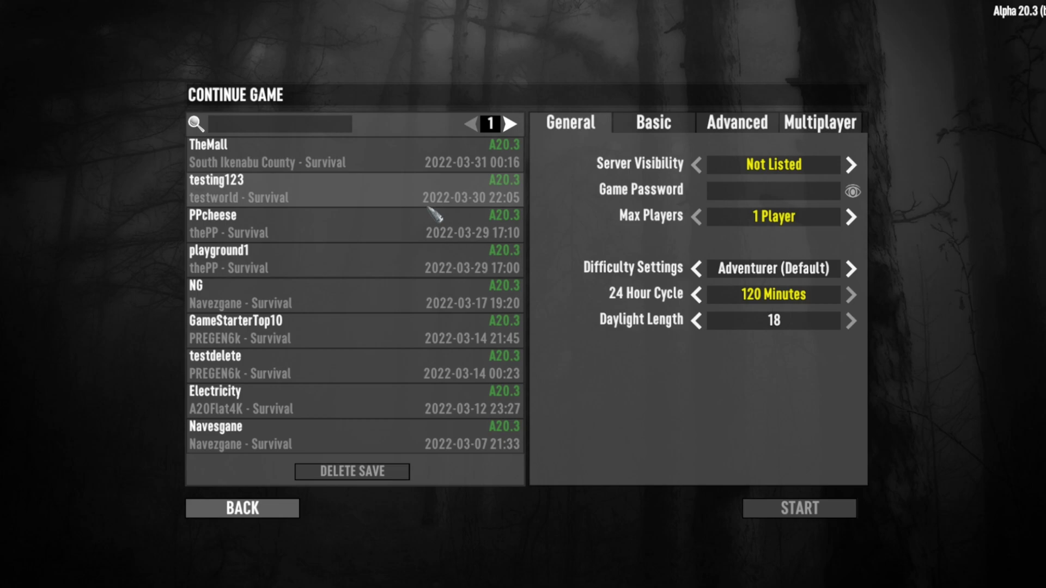
scroll(427, 224, down, 5)
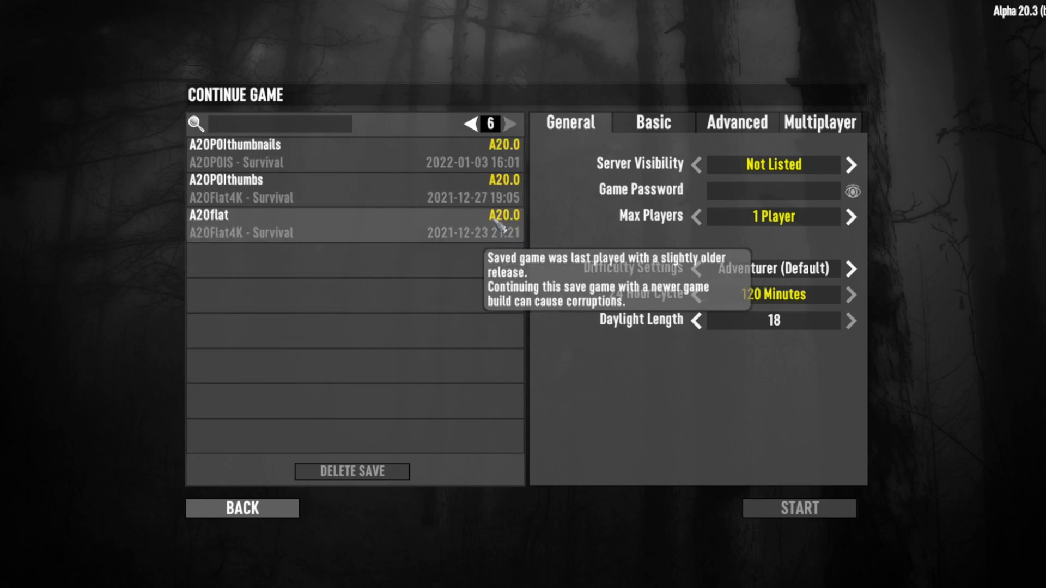
scroll(499, 227, up, 1)
click(335, 348)
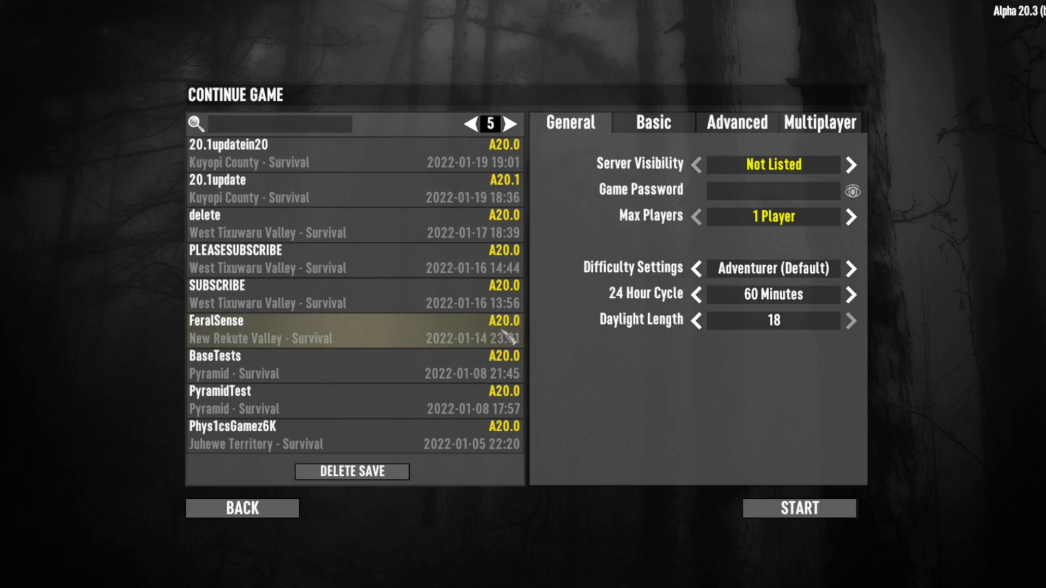
mouse_move(508, 322)
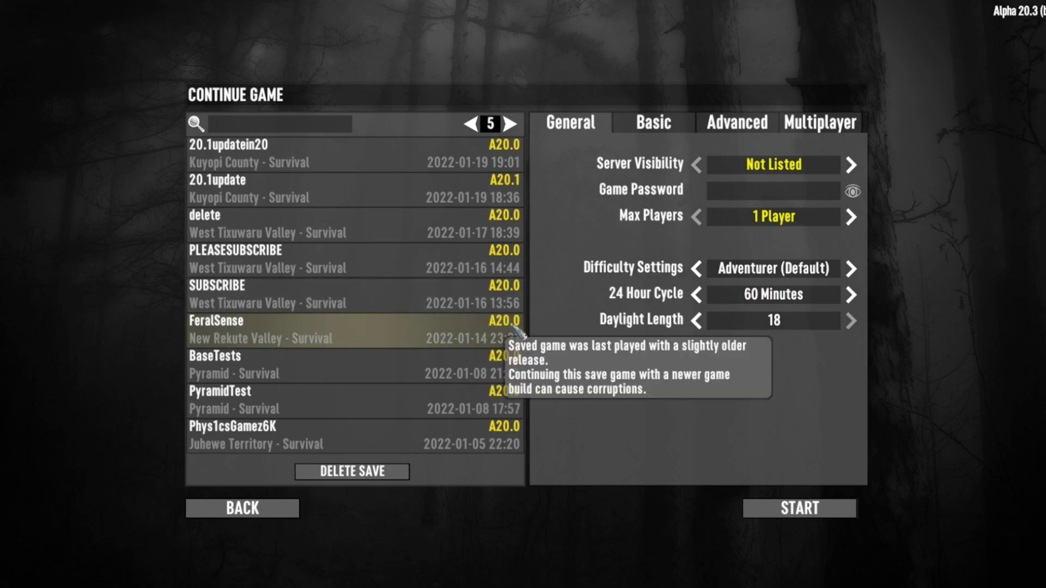
scroll(496, 327, up, 1)
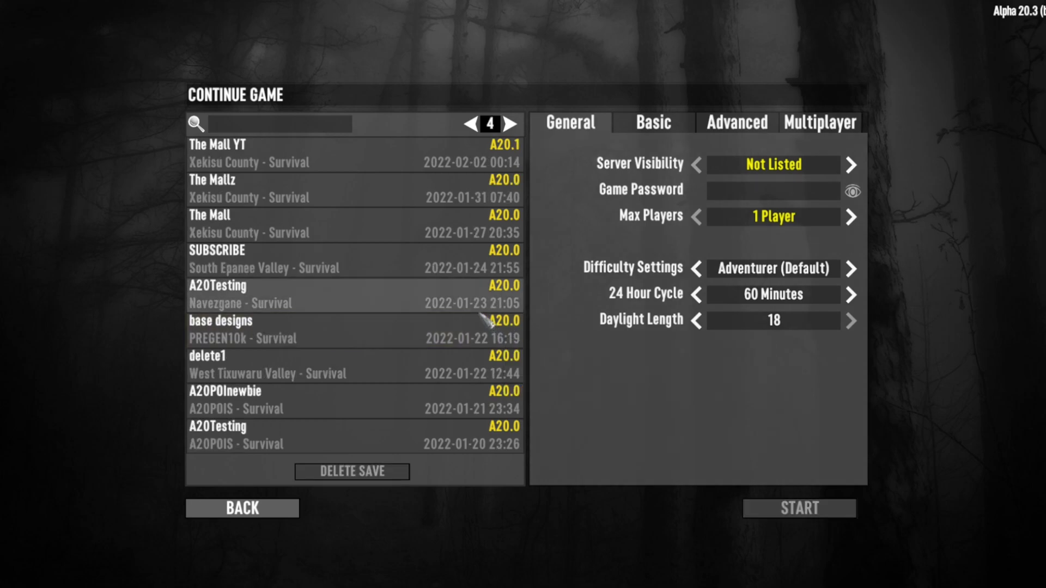
scroll(486, 322, up, 3)
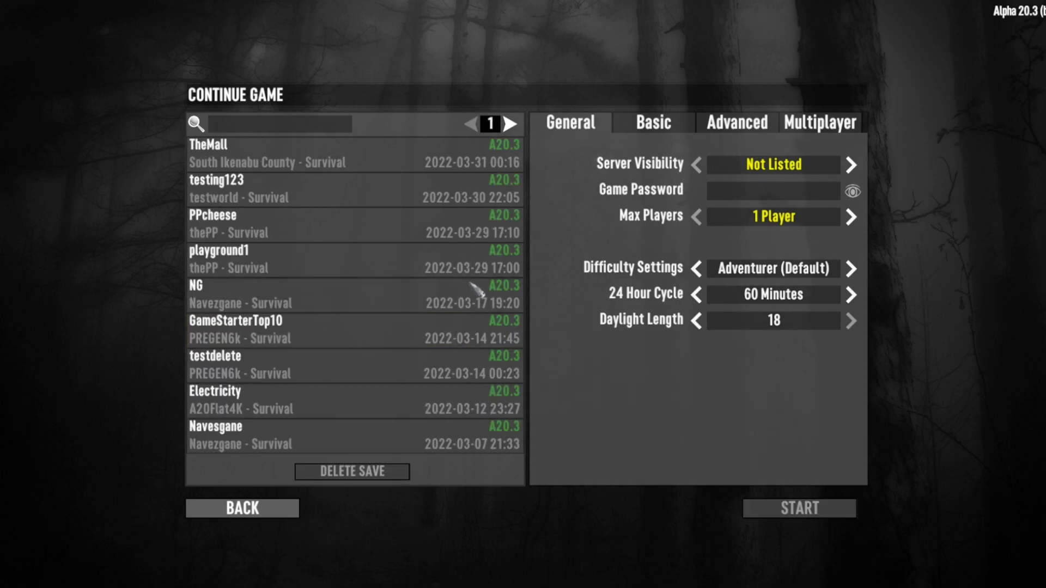
Switch to Steam, show the 7 Days to Die library page and stop the running game
key(F1)
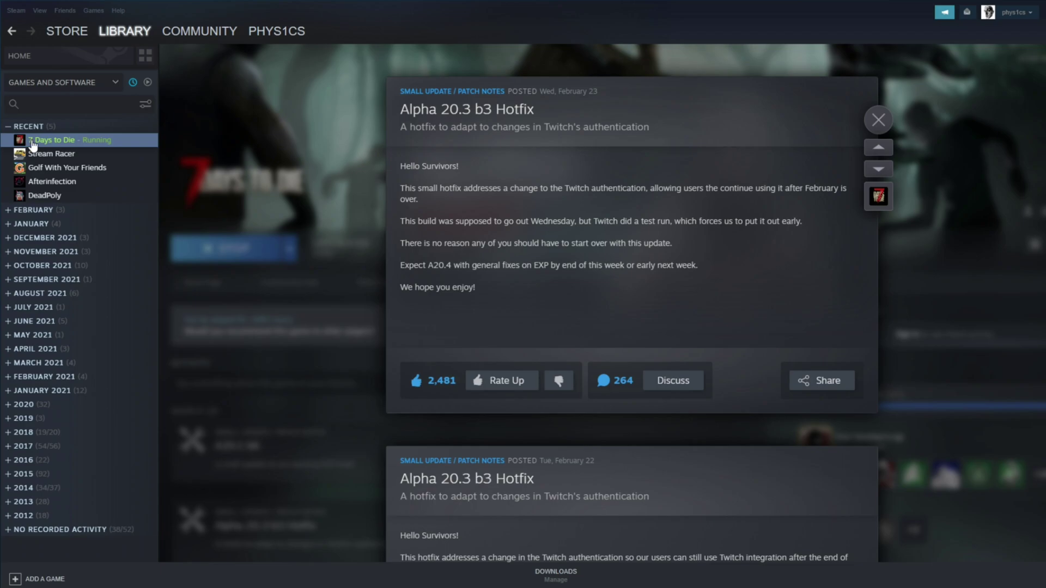
click(60, 145)
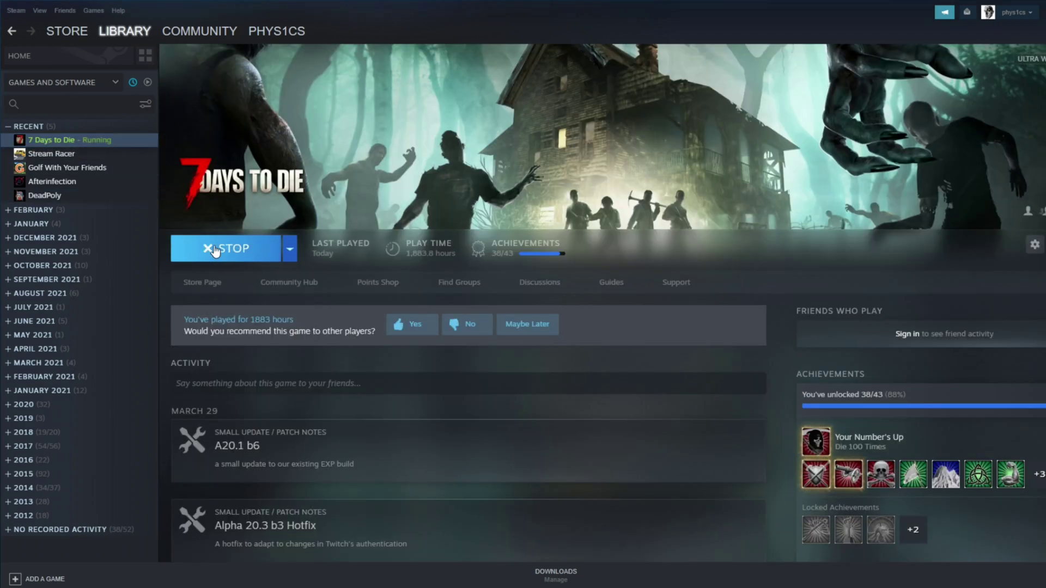
click(231, 250)
click(547, 334)
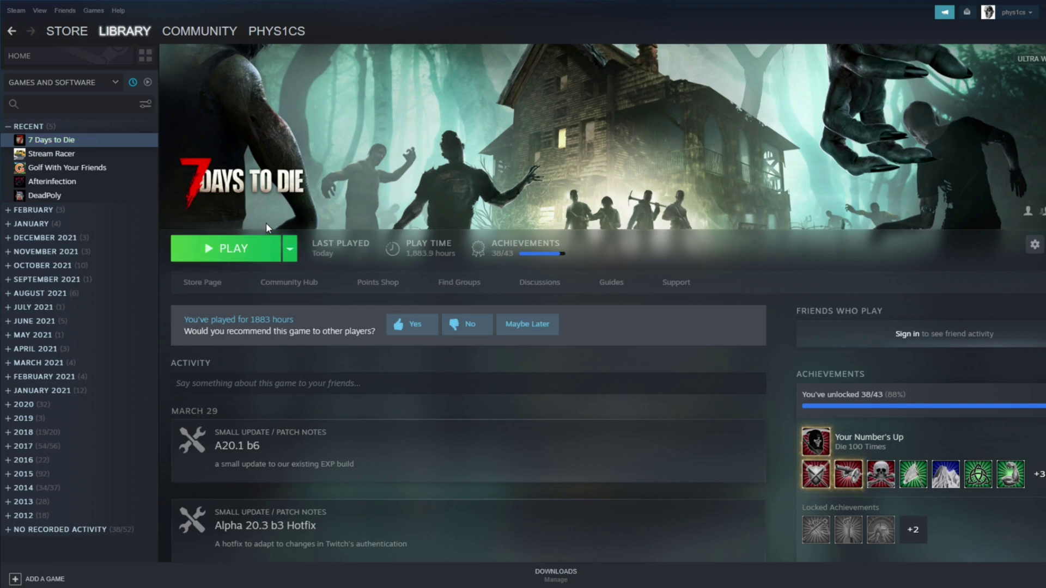
Open the properties of 7 Days to Die and show its beta opt-in settings
click(1034, 246)
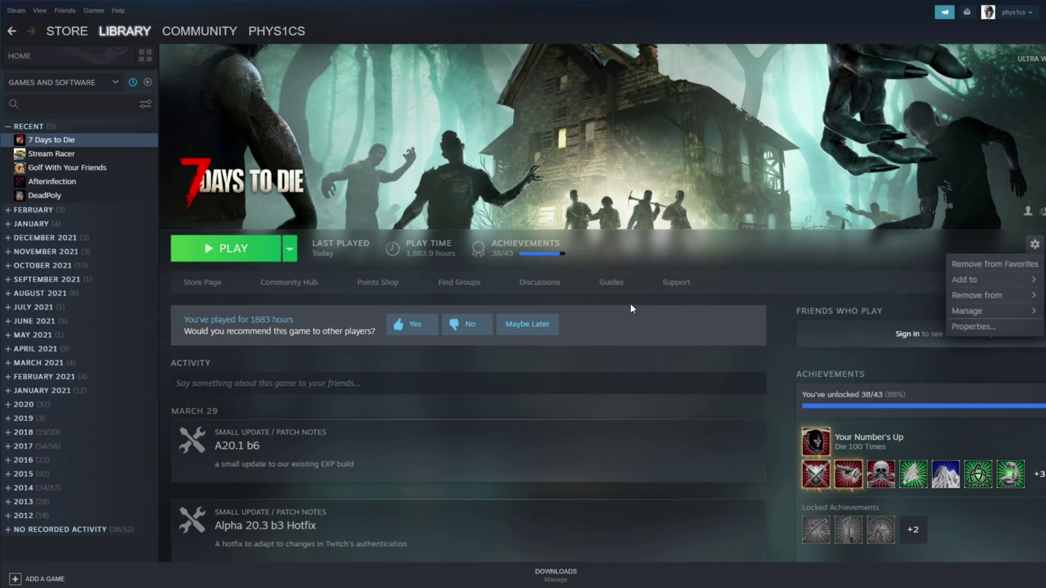
right_click(60, 143)
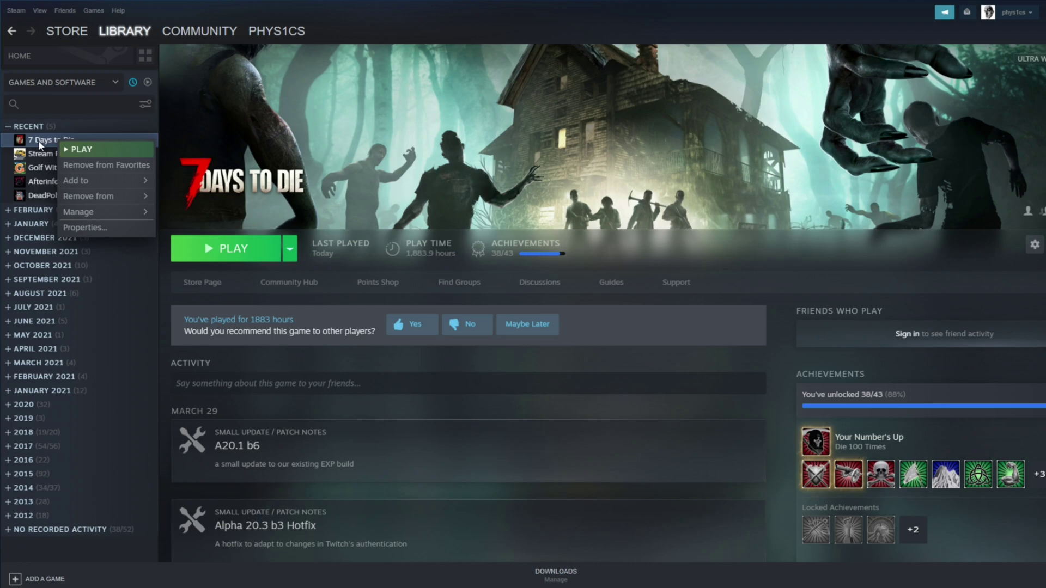
click(83, 228)
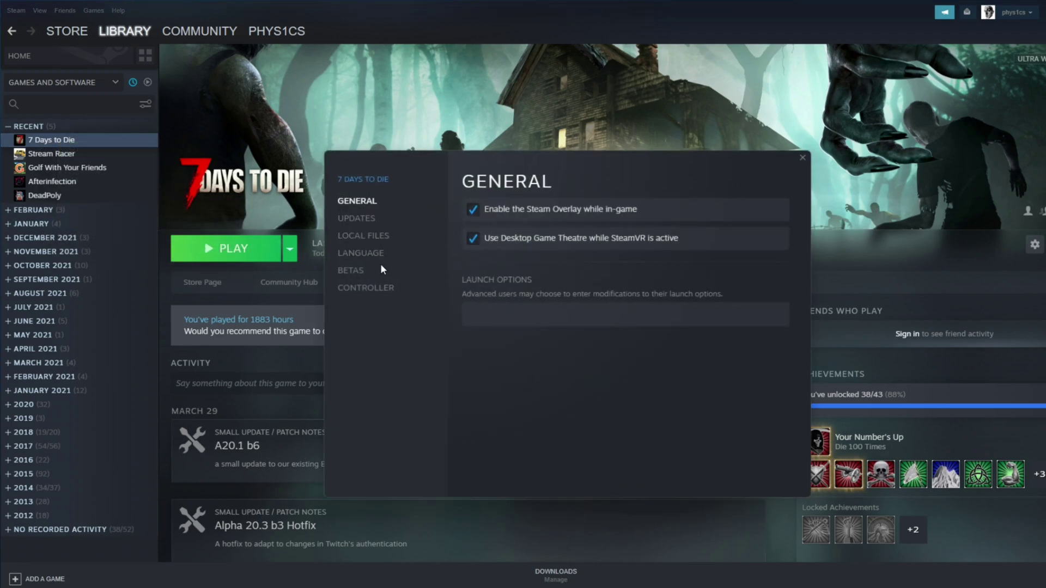
click(352, 272)
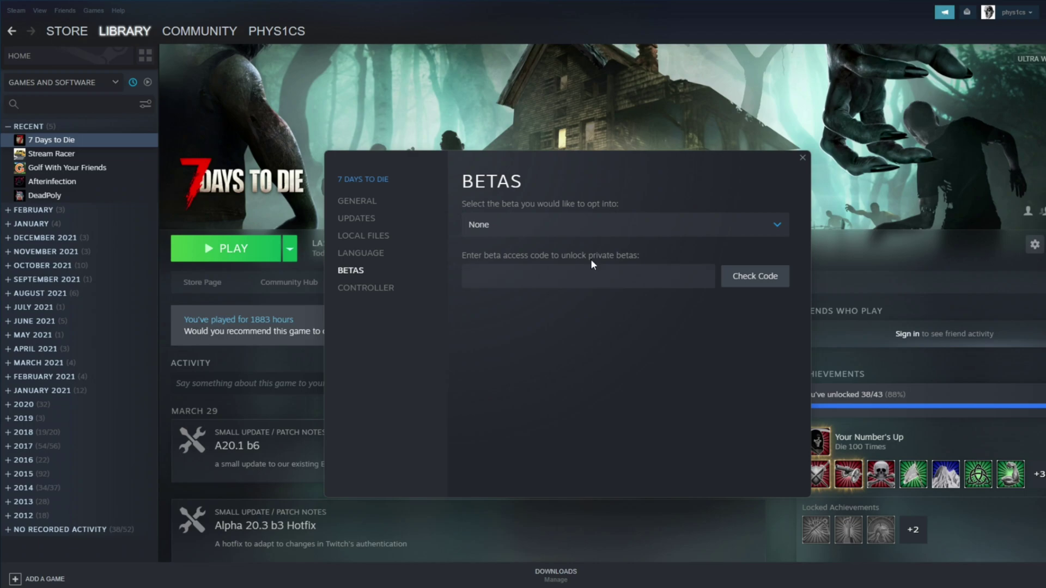
Look through the available betas and opt 7 Days to Die into alpha20.0 - Alpha 20.0 Stable
click(617, 232)
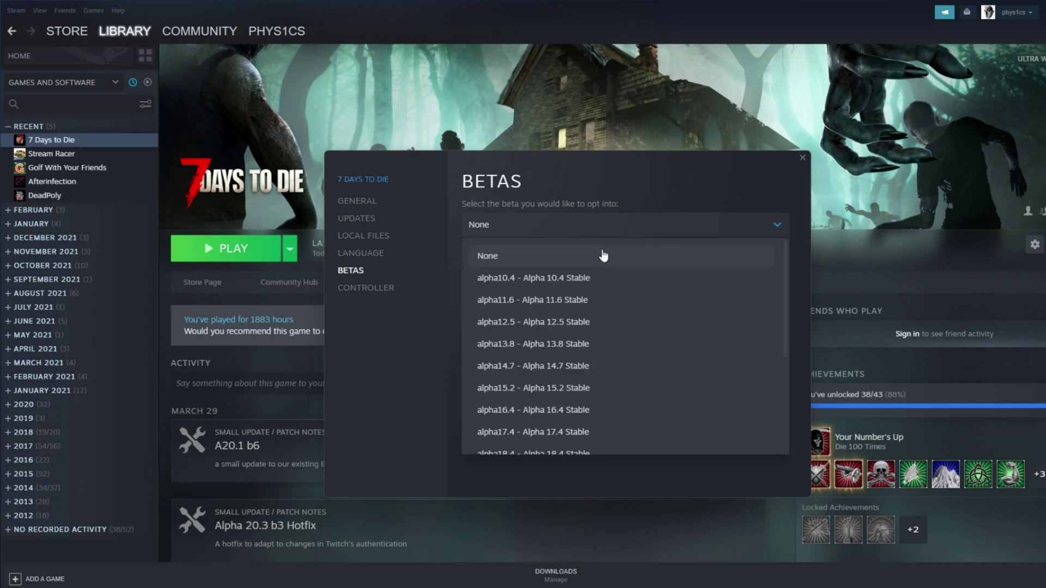
click(760, 225)
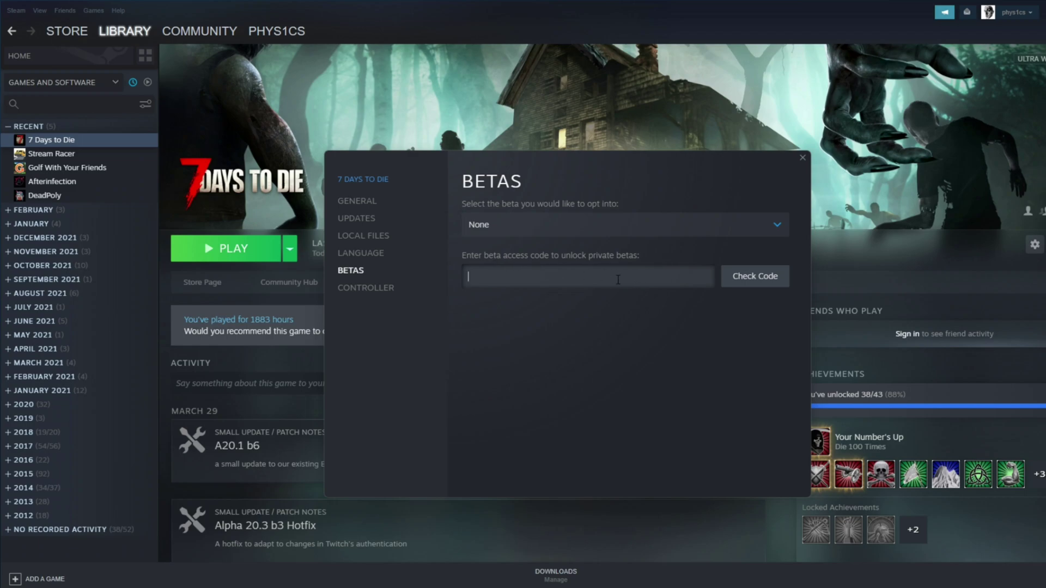
click(524, 229)
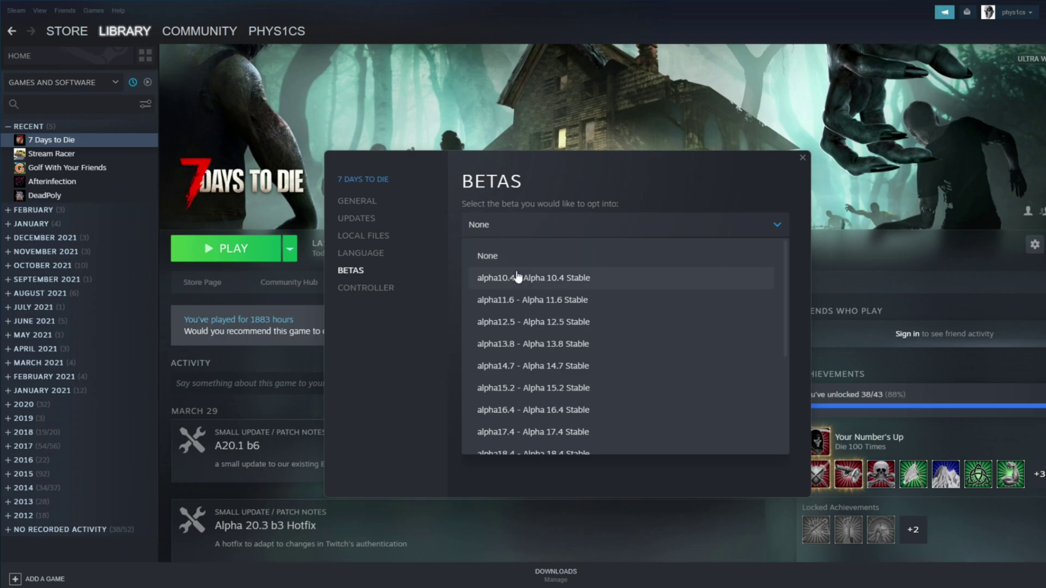
scroll(520, 265, down, 1)
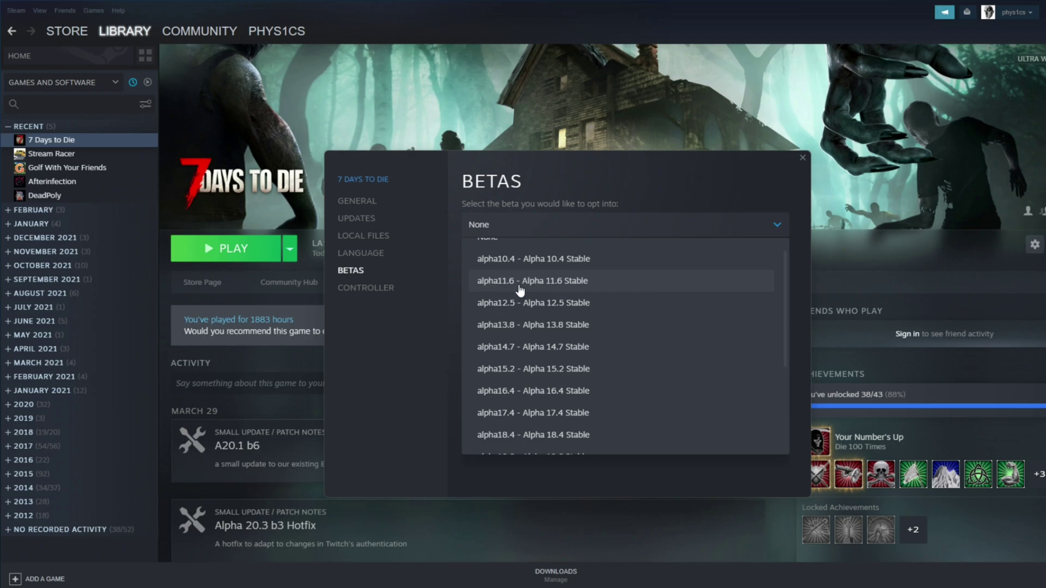
scroll(535, 304, down, 1)
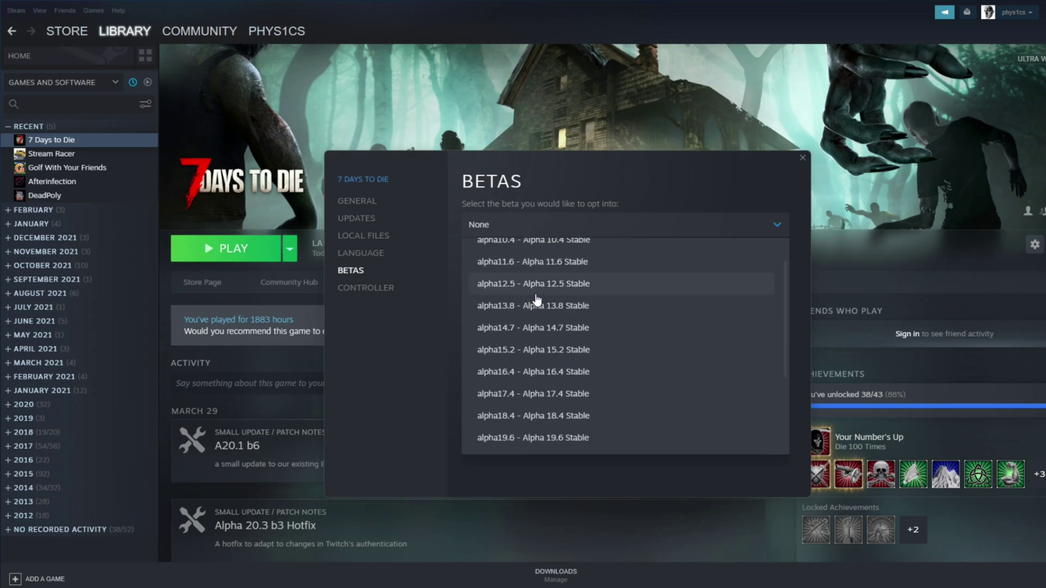
scroll(537, 298, down, 6)
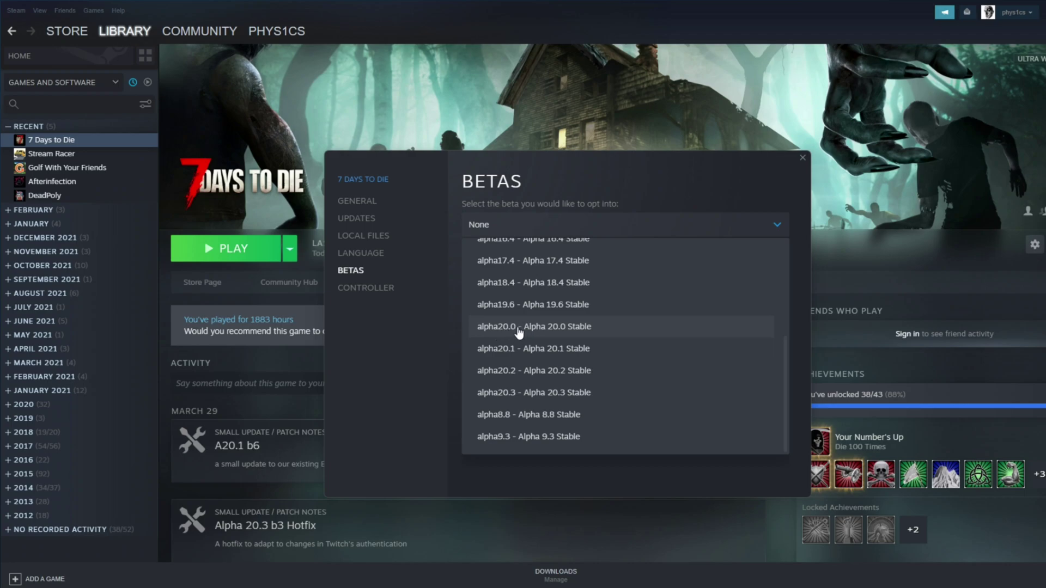
click(533, 330)
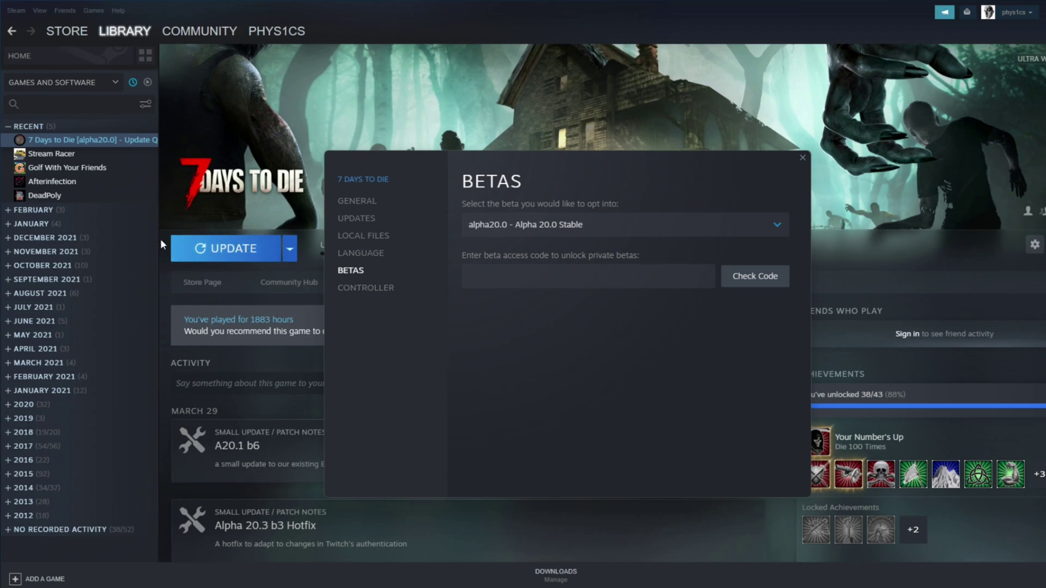
Start the queued alpha20.0 update, close the properties and launch 7 Days to Die
click(219, 254)
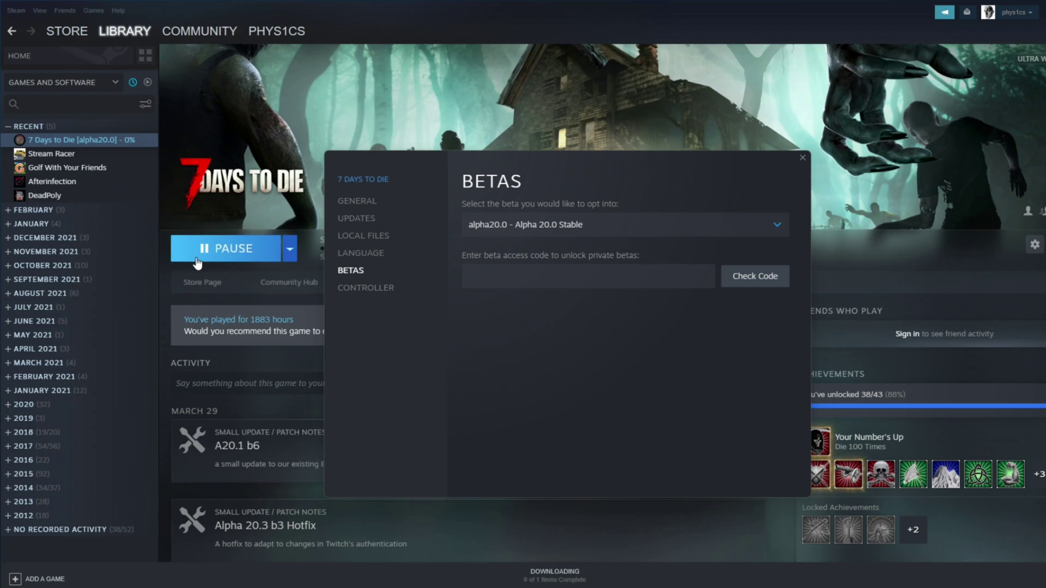
click(802, 158)
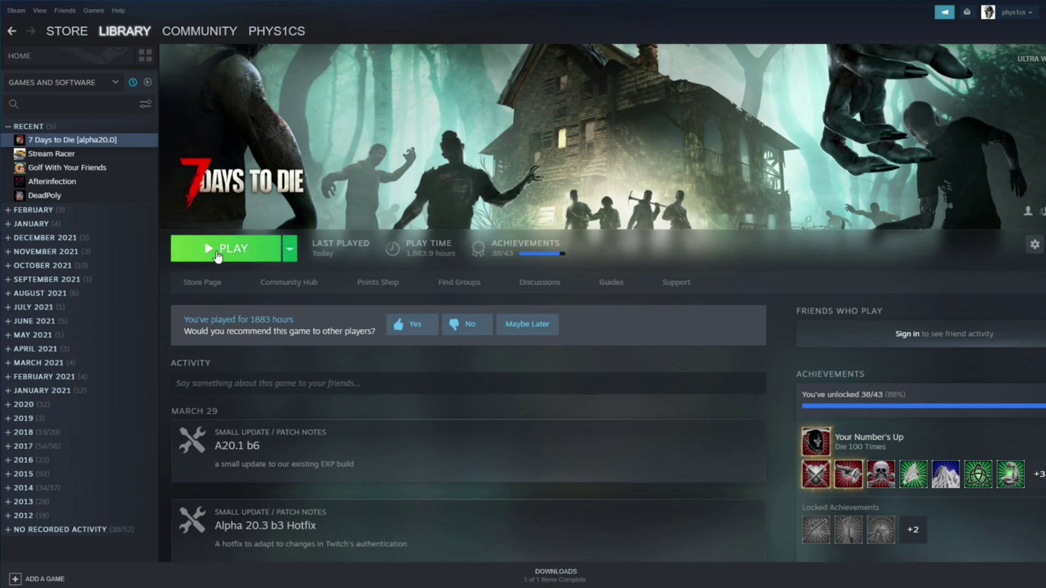
click(218, 253)
click(565, 337)
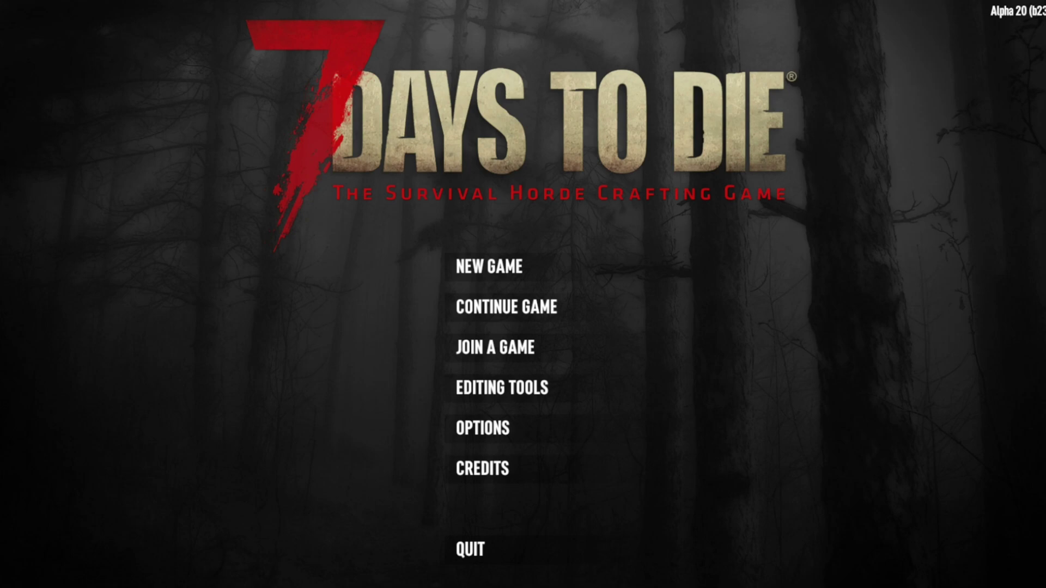
Open the saved games to continue and check the version labels on pages 1, 6 and 5, including the notice on TheMall
click(526, 309)
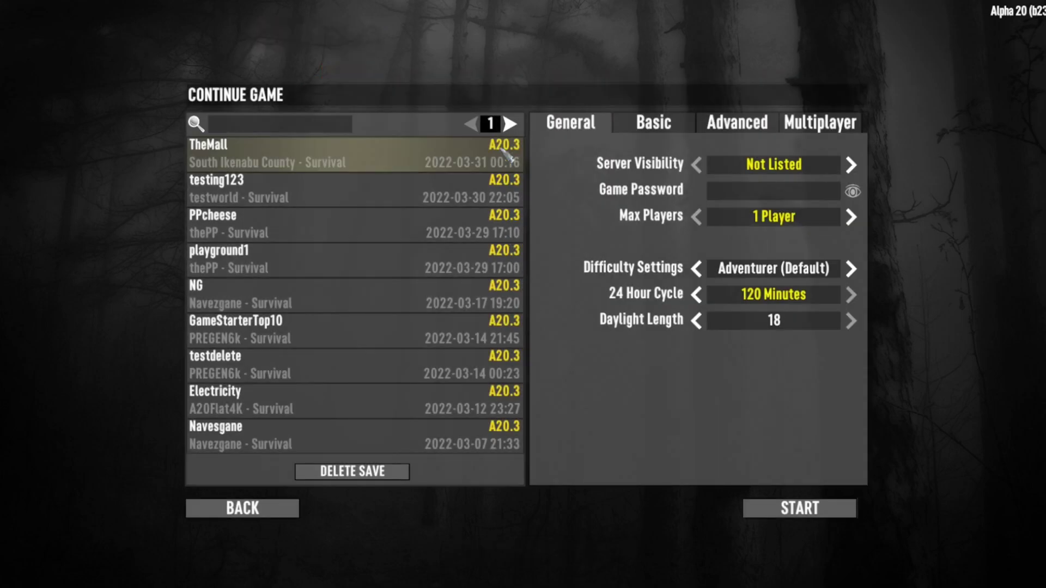
mouse_move(510, 149)
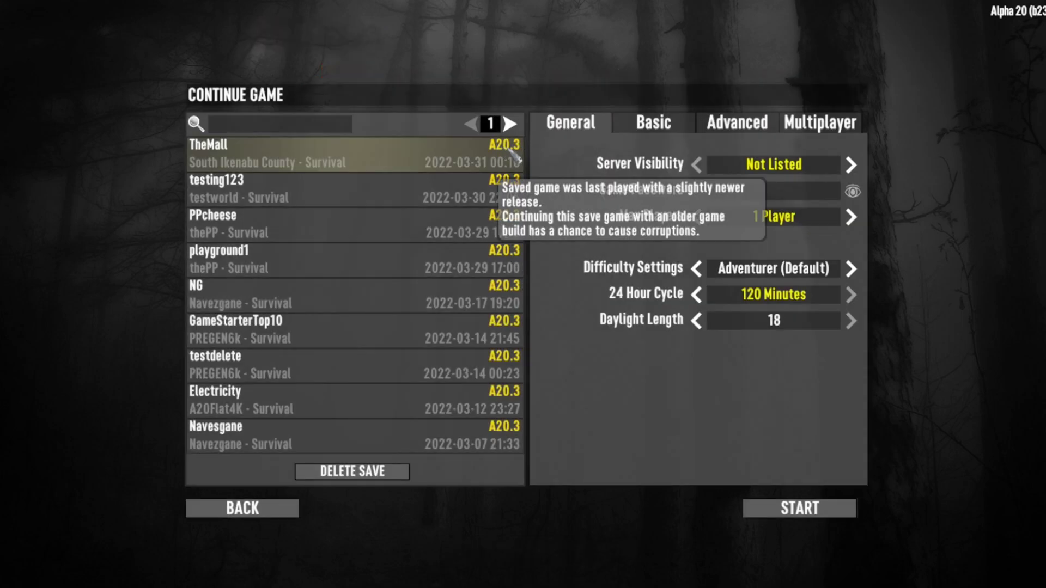
scroll(506, 185, down, 5)
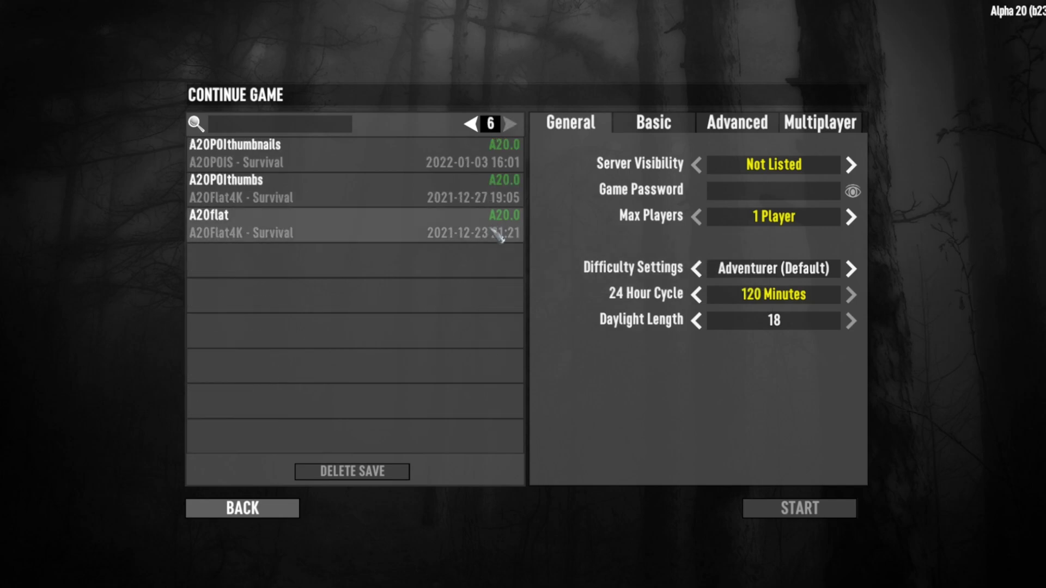
scroll(463, 229, up, 1)
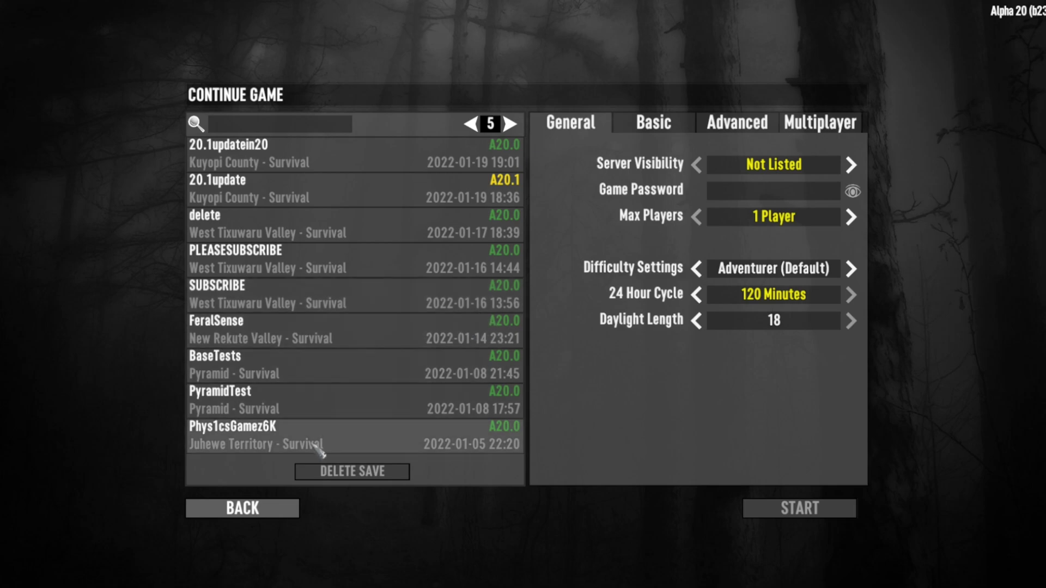
Quit the game and reopen the beta settings in the 7 Days to Die properties in Steam
click(262, 514)
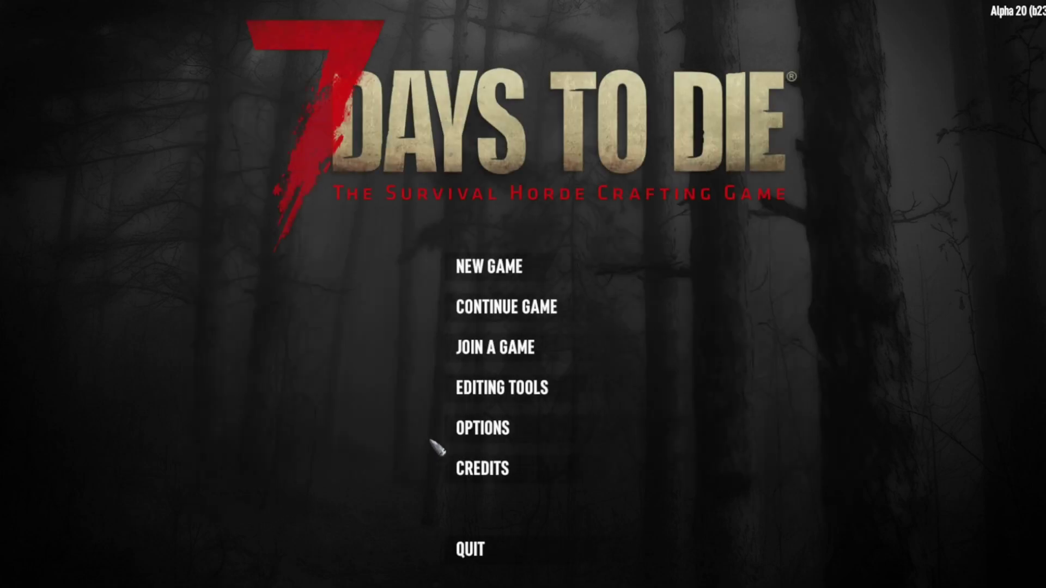
click(469, 548)
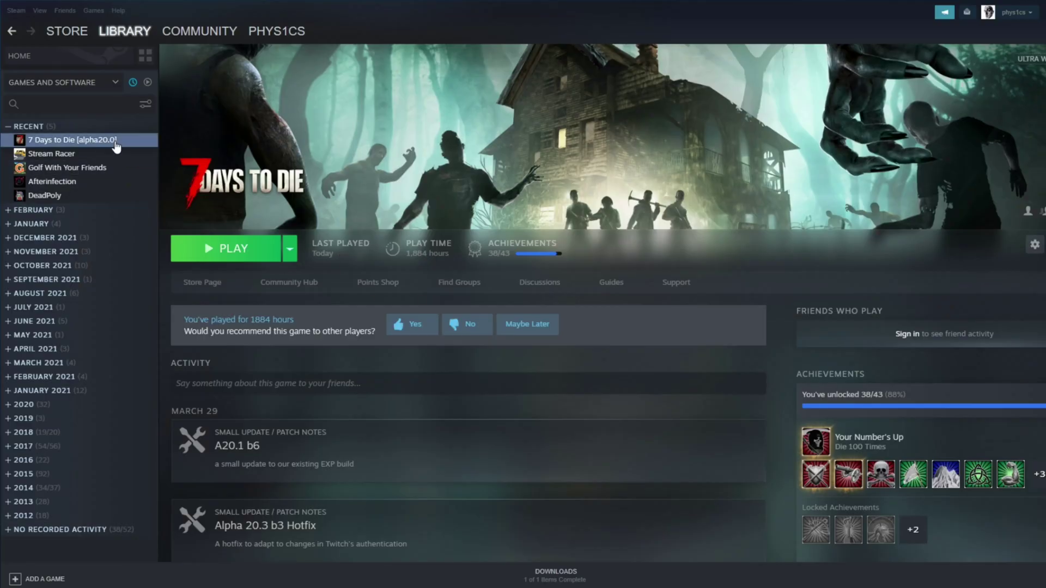
right_click(82, 143)
click(106, 233)
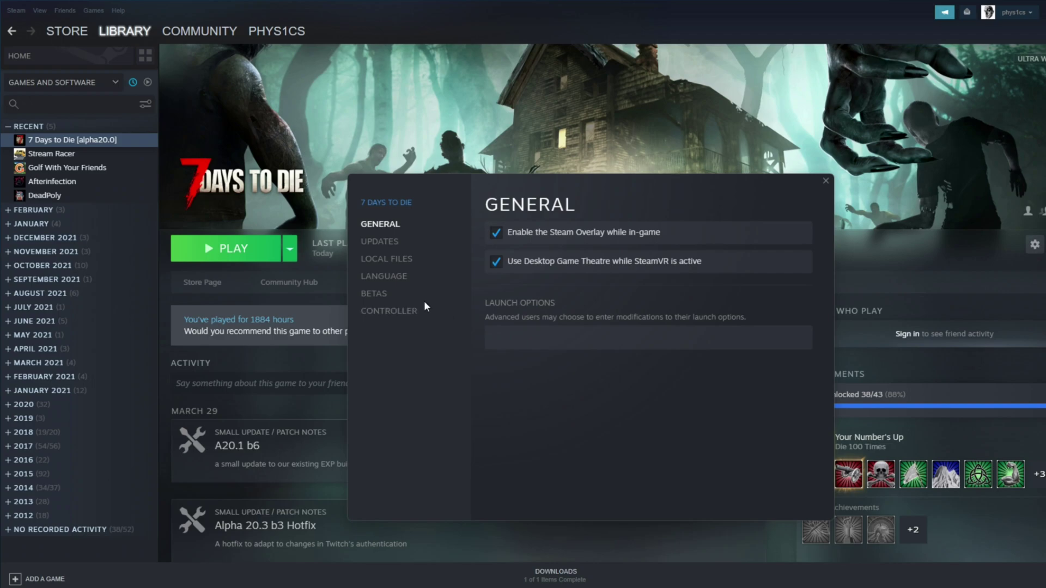
click(388, 293)
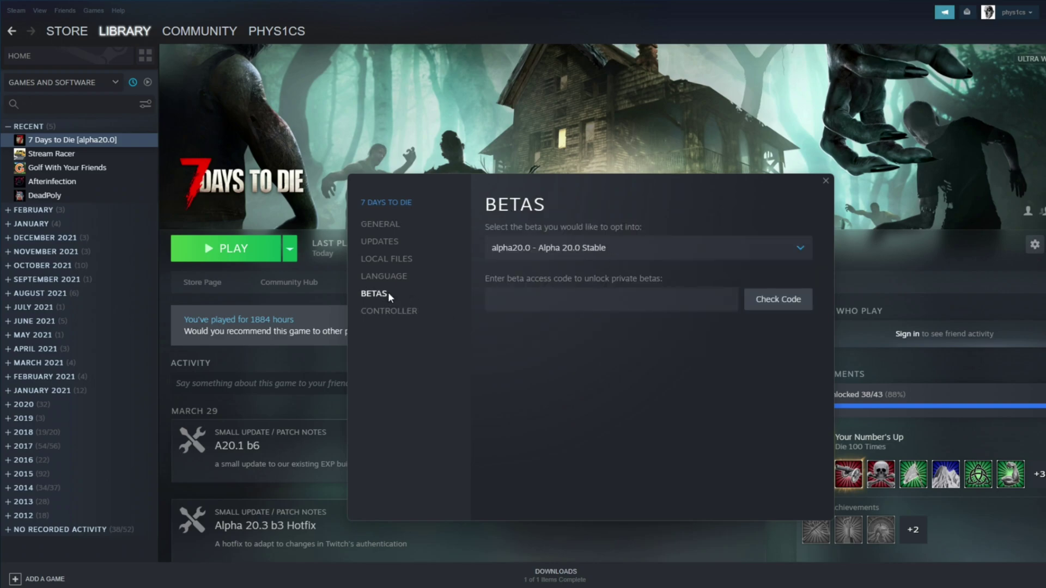
Set the beta opt-in of 7 Days to Die to None and close the properties
click(567, 250)
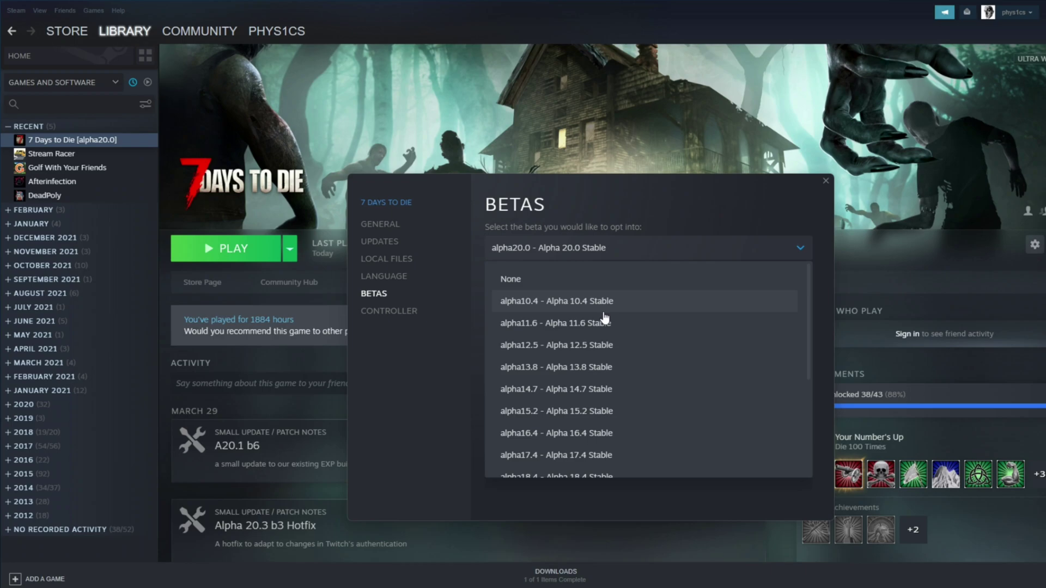
scroll(605, 319, down, 5)
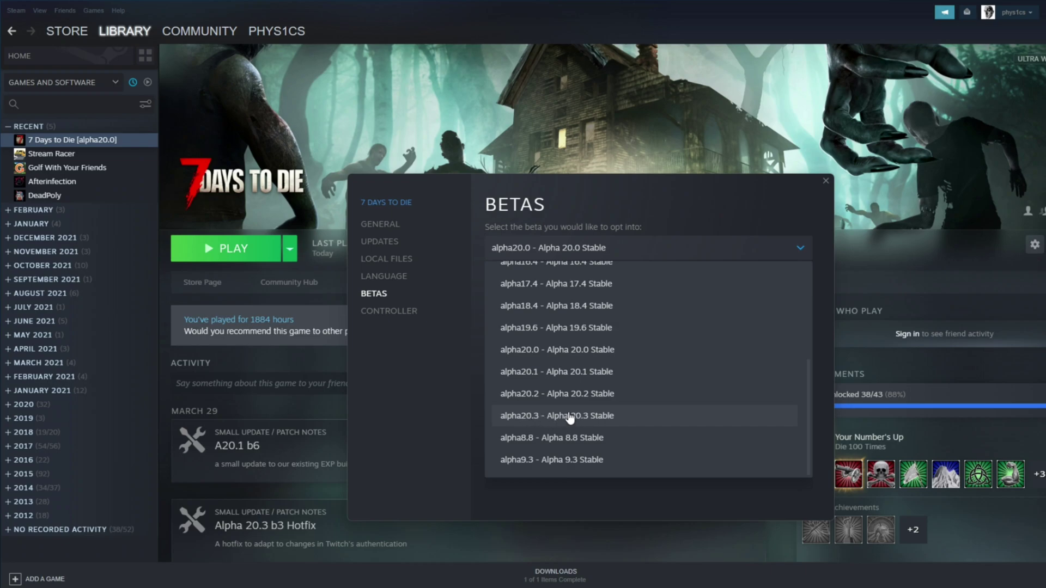
scroll(599, 381, up, 5)
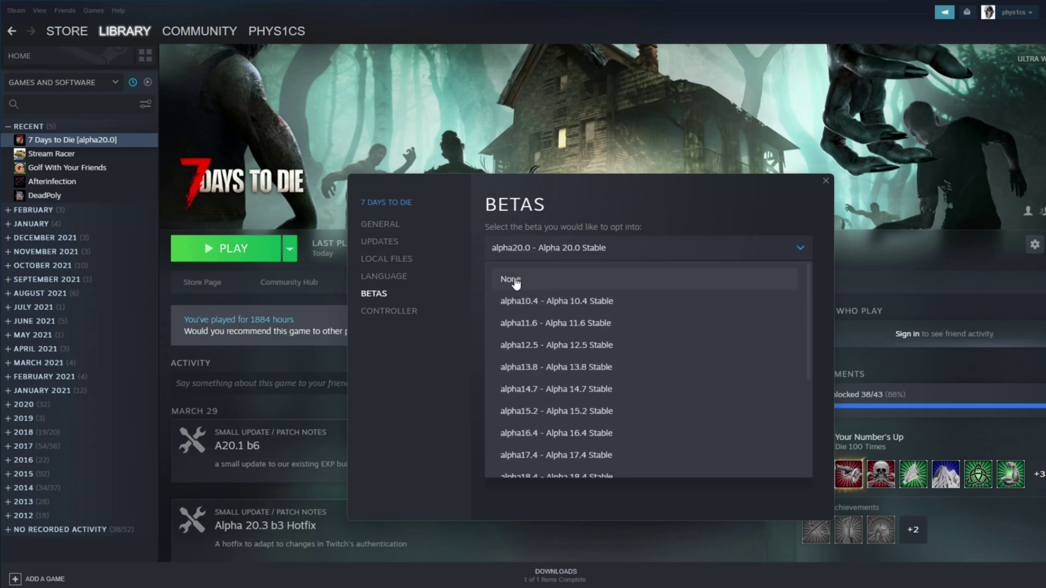
click(512, 279)
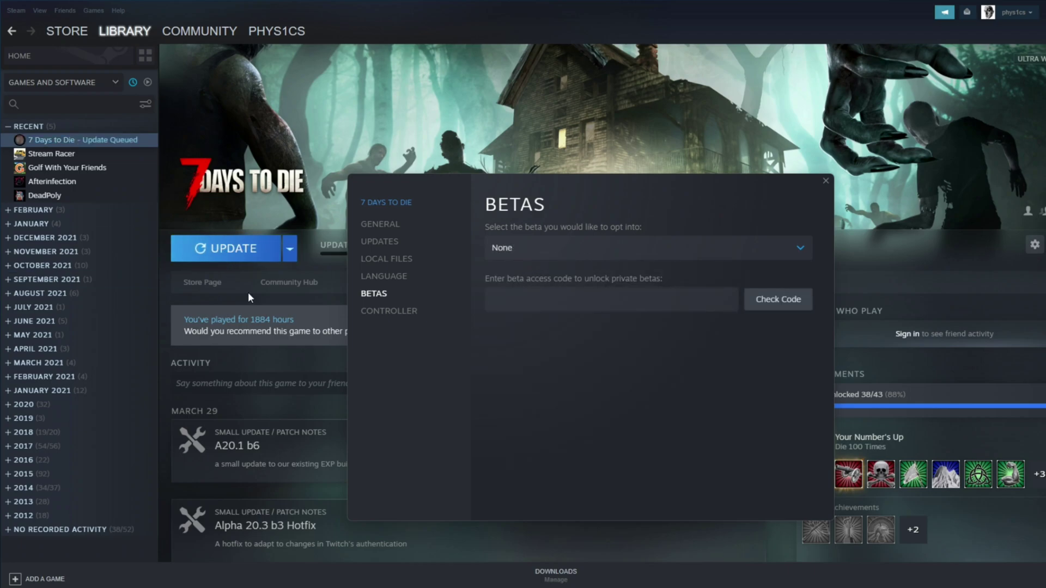
click(825, 182)
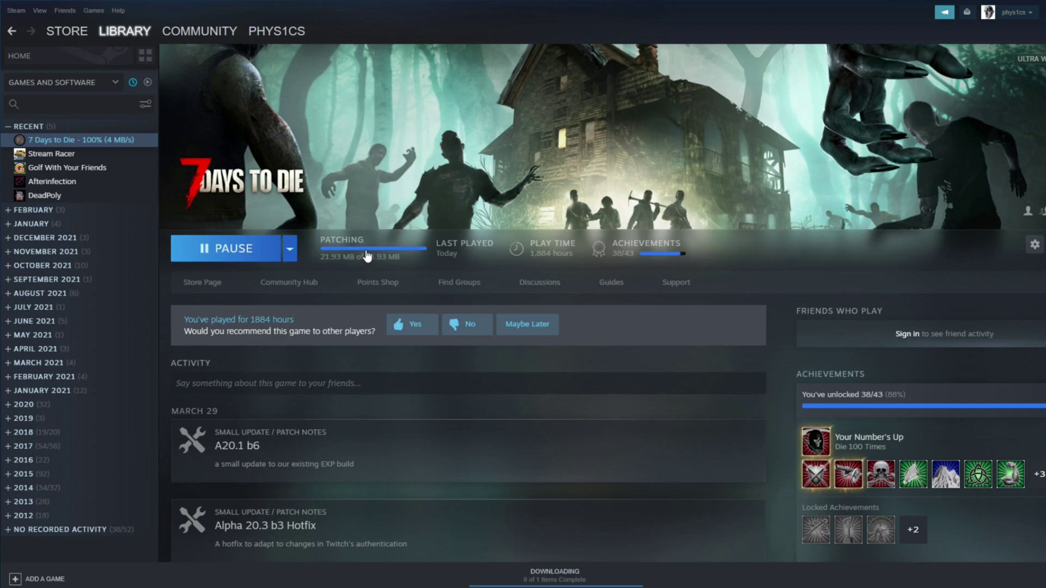
Open the beta settings of 7 Days to Die again, review the full list of selectable versions and close the properties
right_click(84, 143)
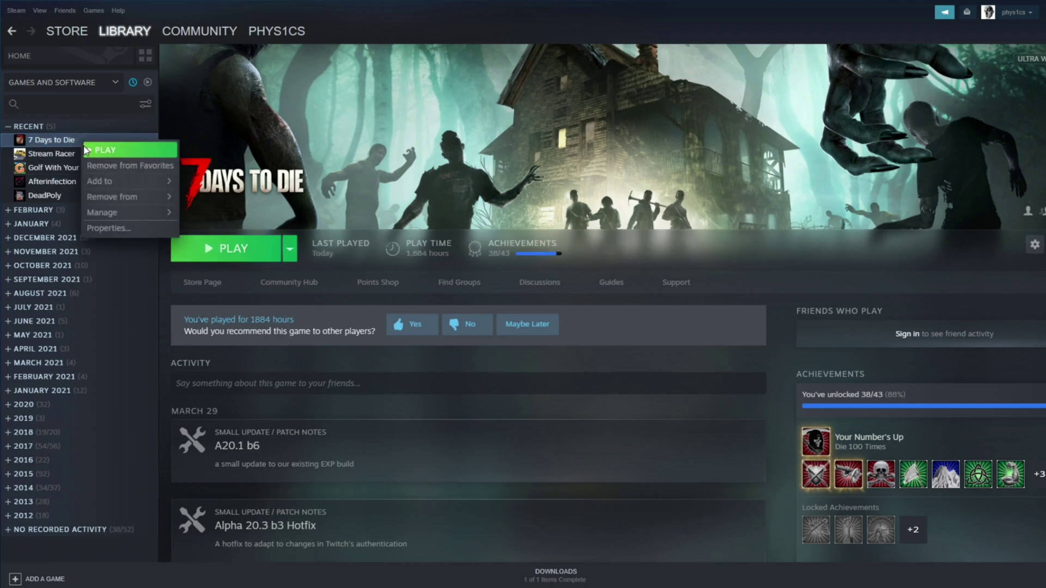
click(101, 230)
click(381, 300)
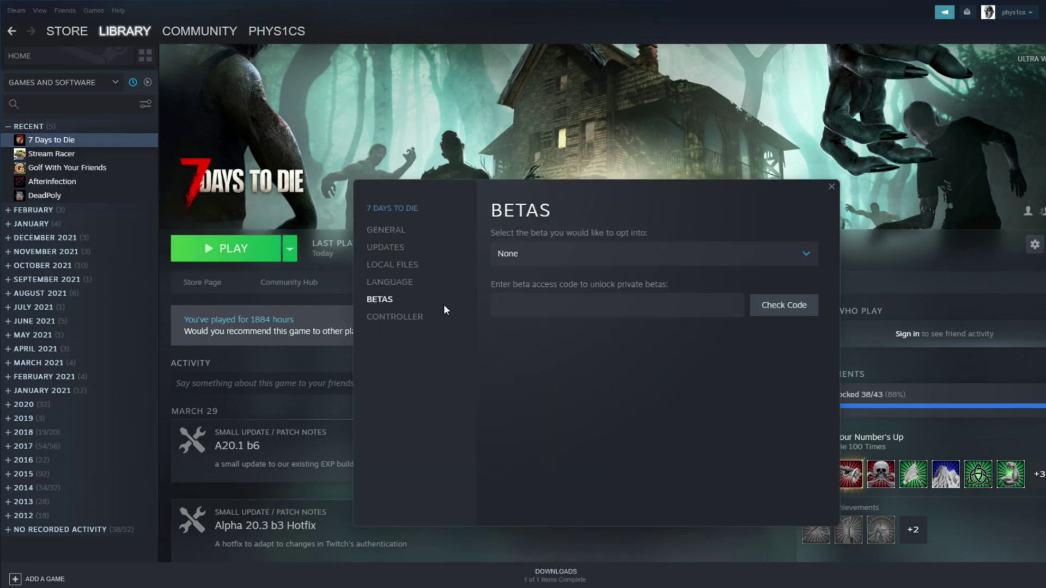
click(557, 254)
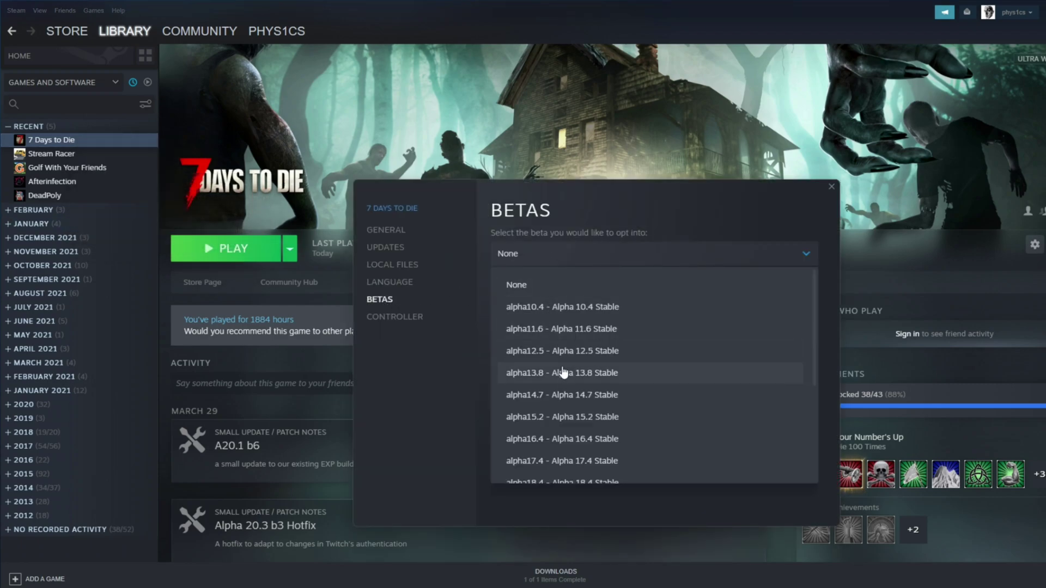
scroll(559, 376, down, 5)
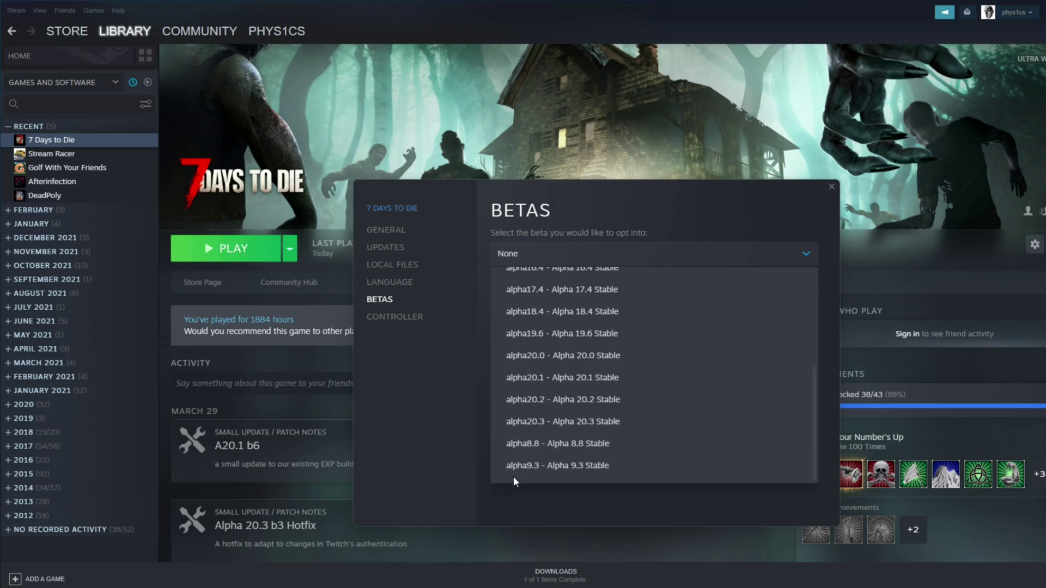
scroll(549, 435, up, 5)
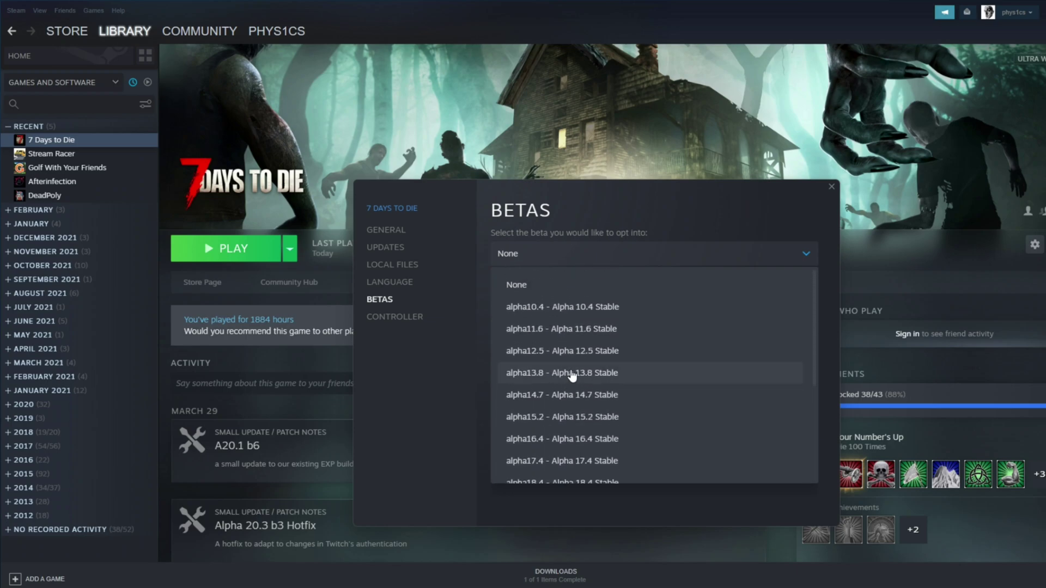
scroll(570, 381, down, 5)
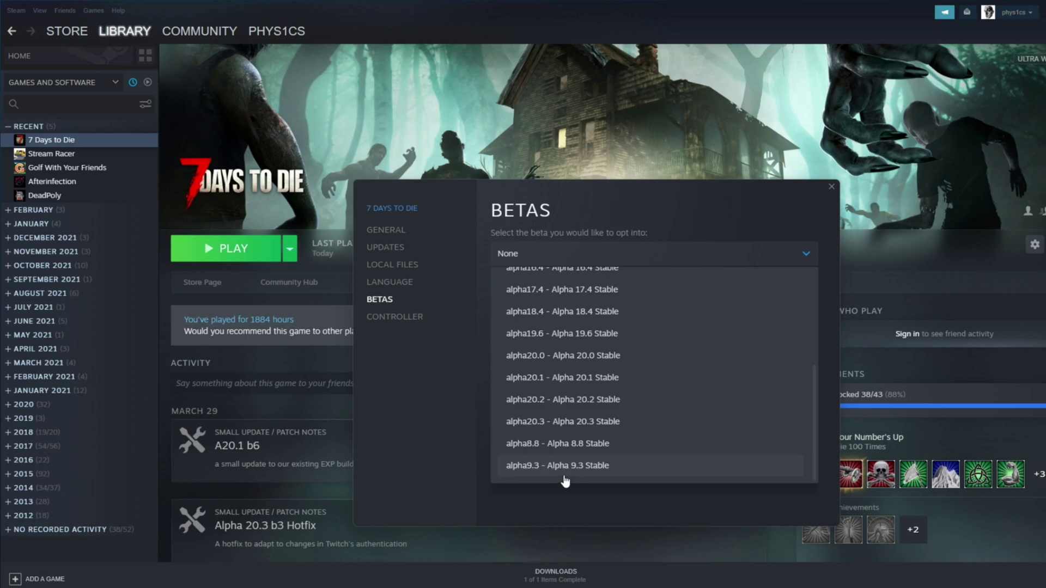
click(791, 213)
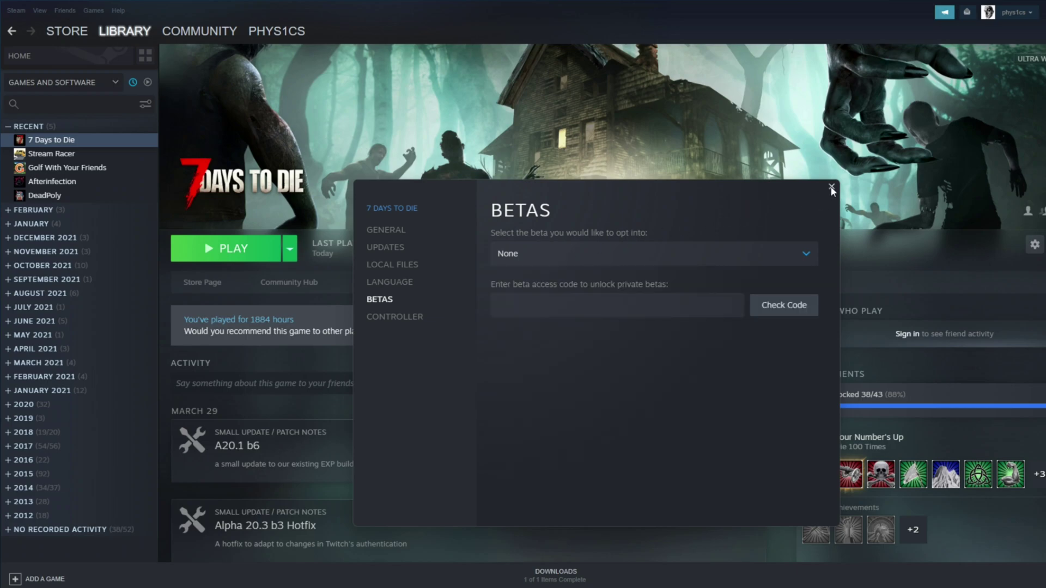
click(831, 188)
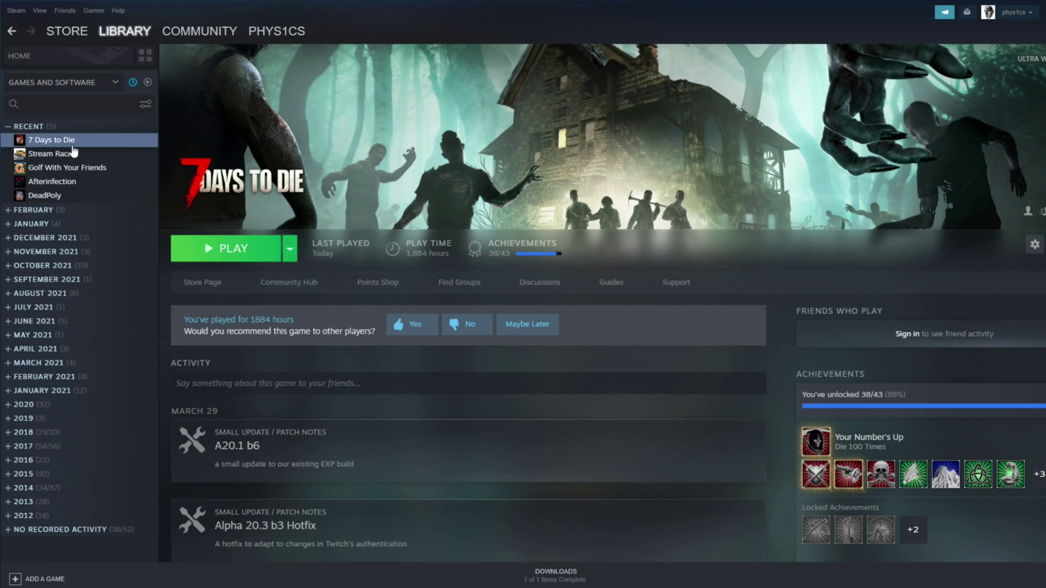
Launch 7 Days to Die and continue the saved game playground1
click(204, 240)
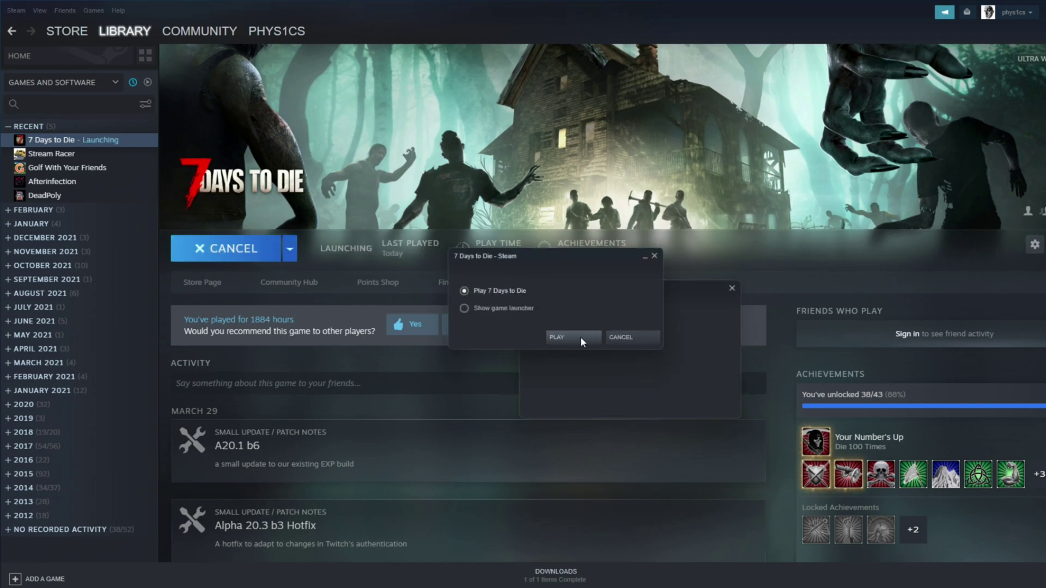
click(578, 338)
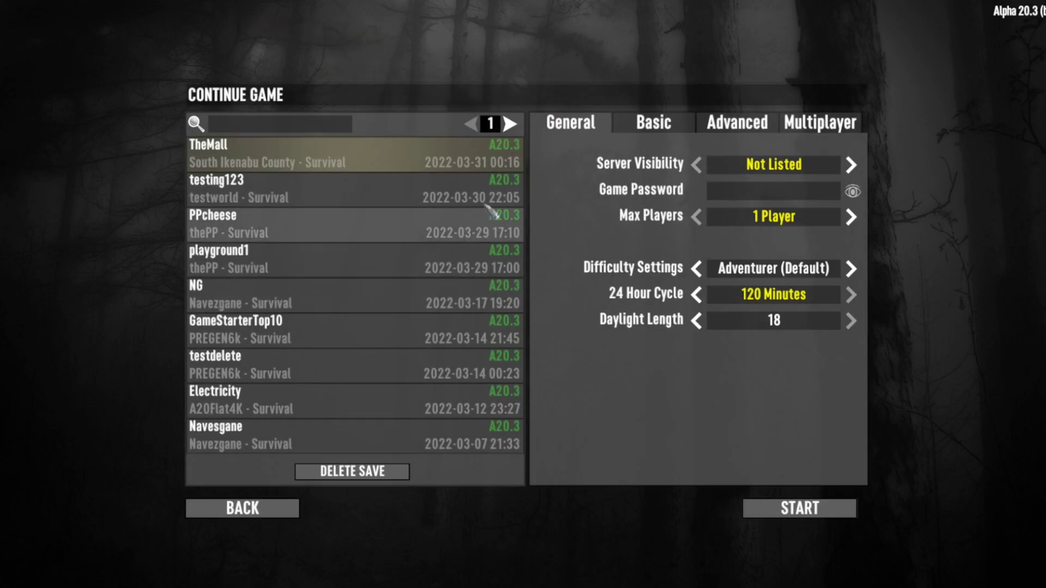
click(366, 267)
click(800, 507)
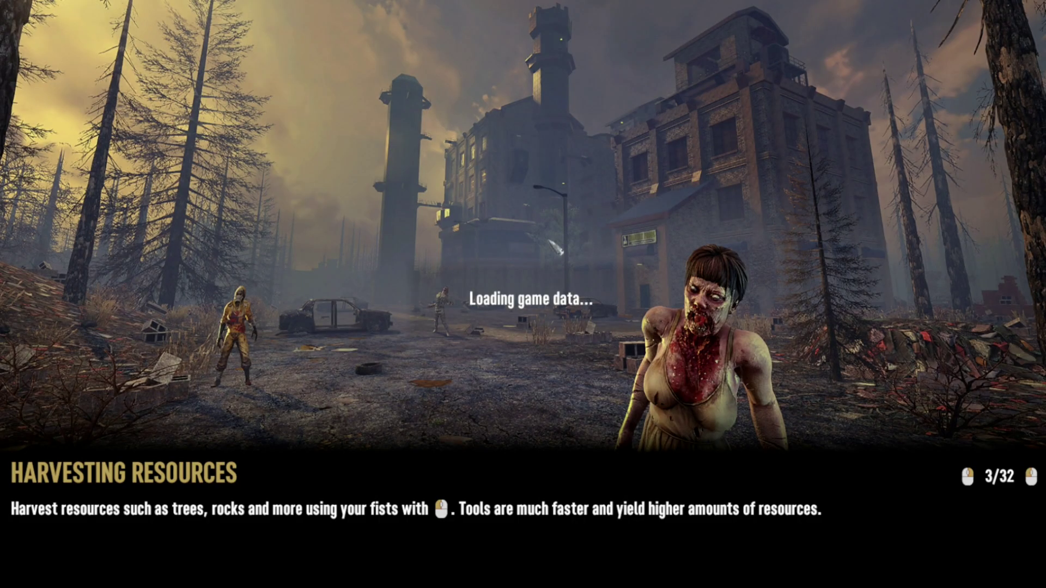